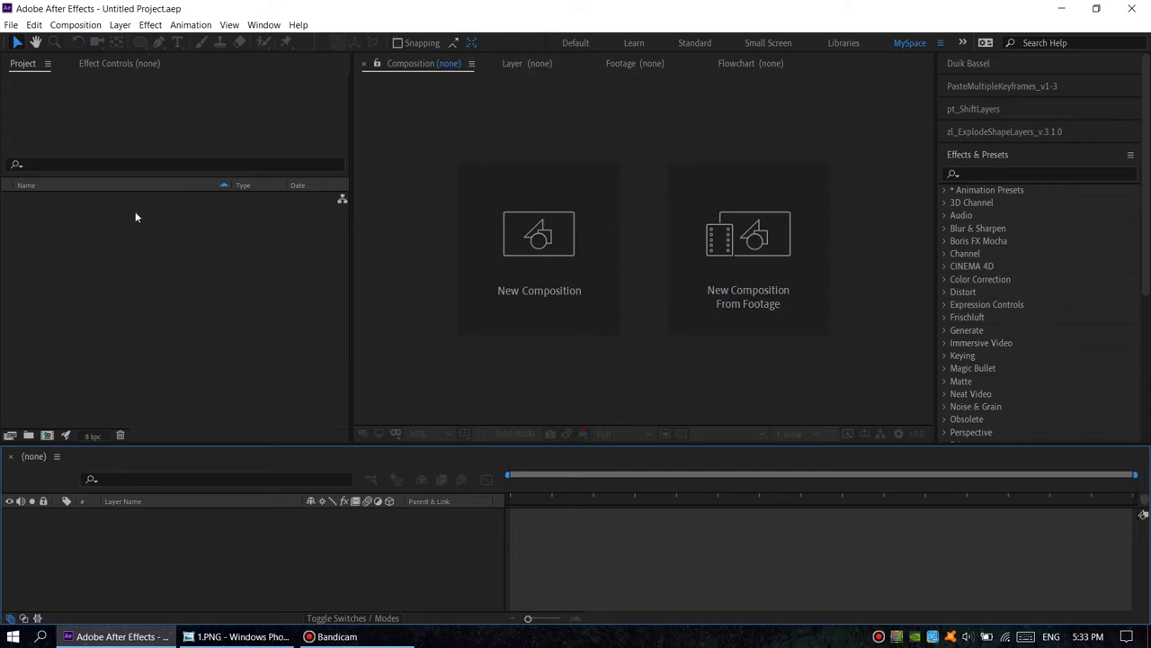
Make a new composition 'long shadow' at 1920×1080, 30 fps, 7 seconds long
{"action": "left_click", "coordinate": [76, 26]}
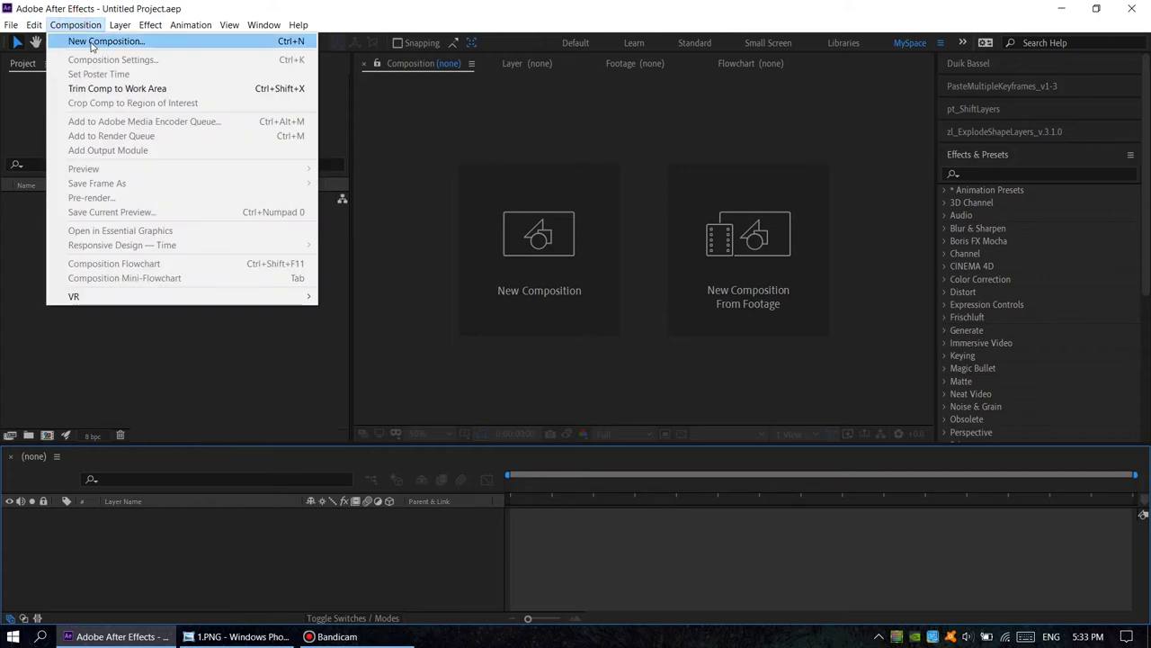
{"action": "left_click", "coordinate": [91, 42]}
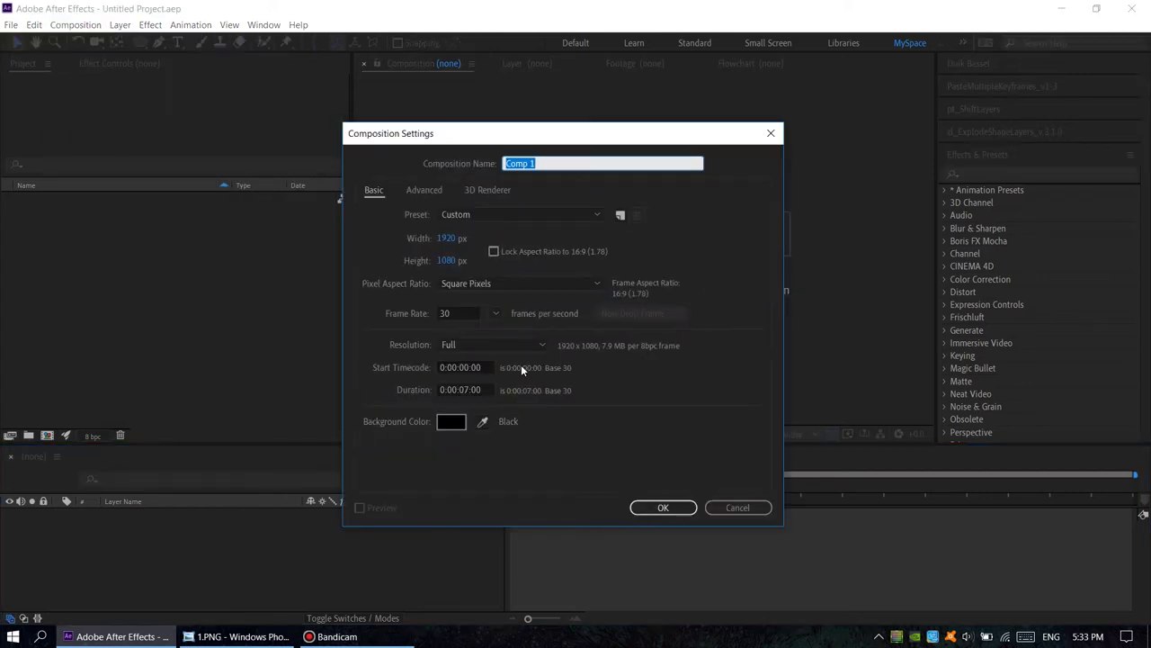
{"action": "type", "text": "long shadow"}
{"action": "left_click", "coordinate": [662, 508]}
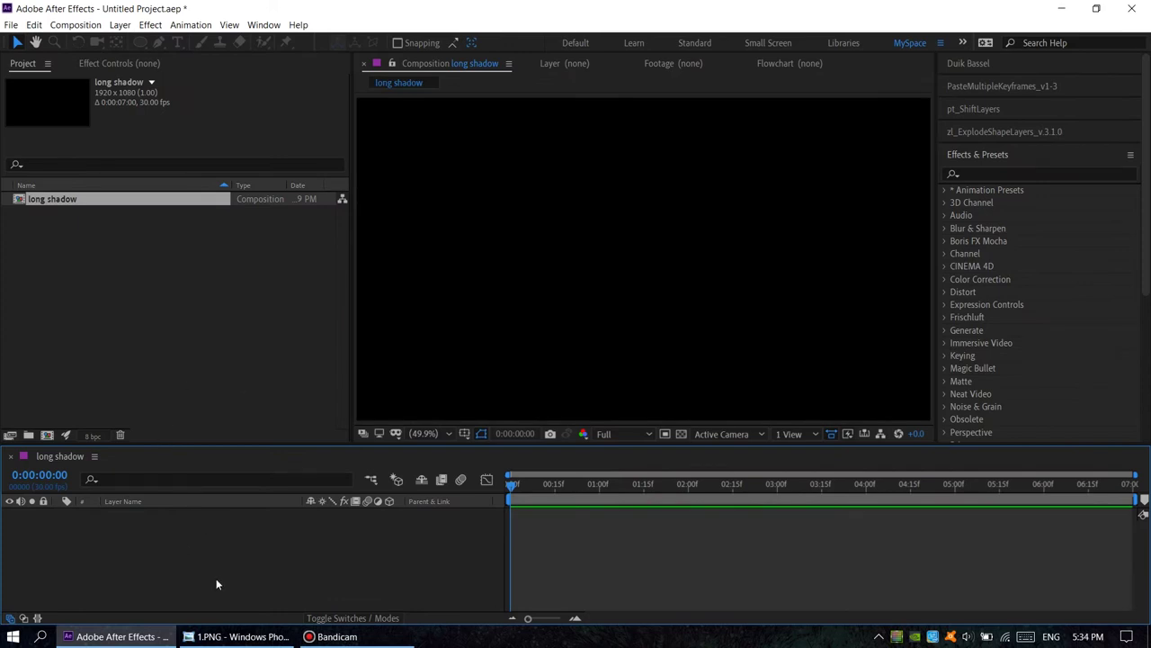
Add a full-frame orange solid layer and rename it 'bg'
{"action": "left_click", "coordinate": [119, 26]}
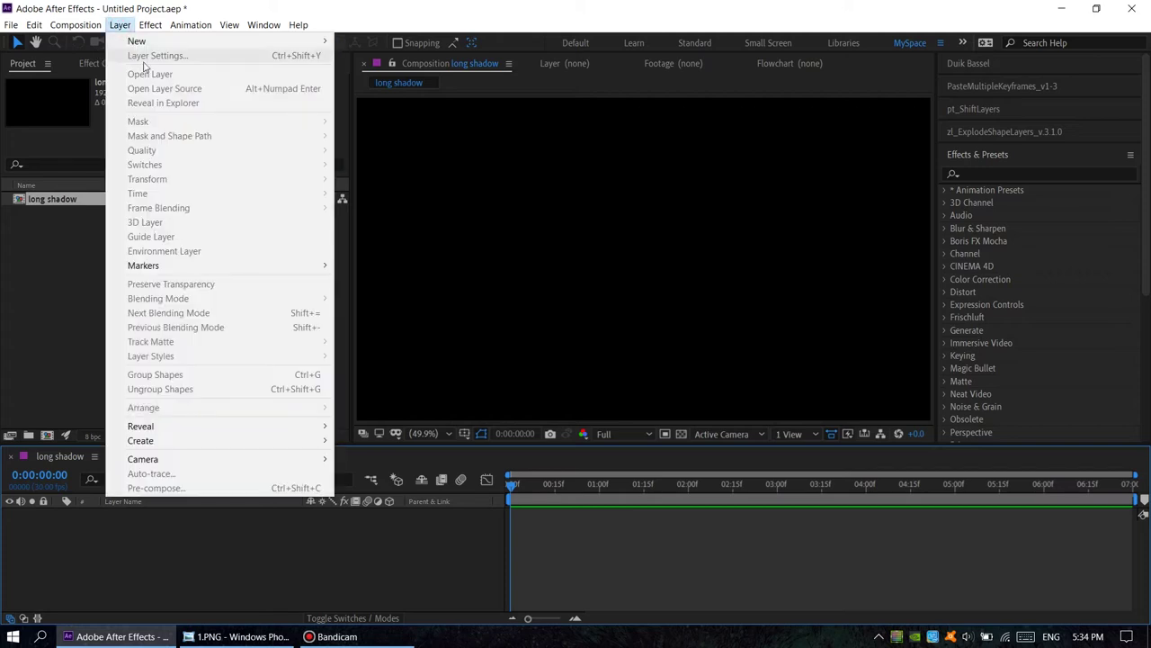
{"action": "mouse_move", "coordinate": [229, 47]}
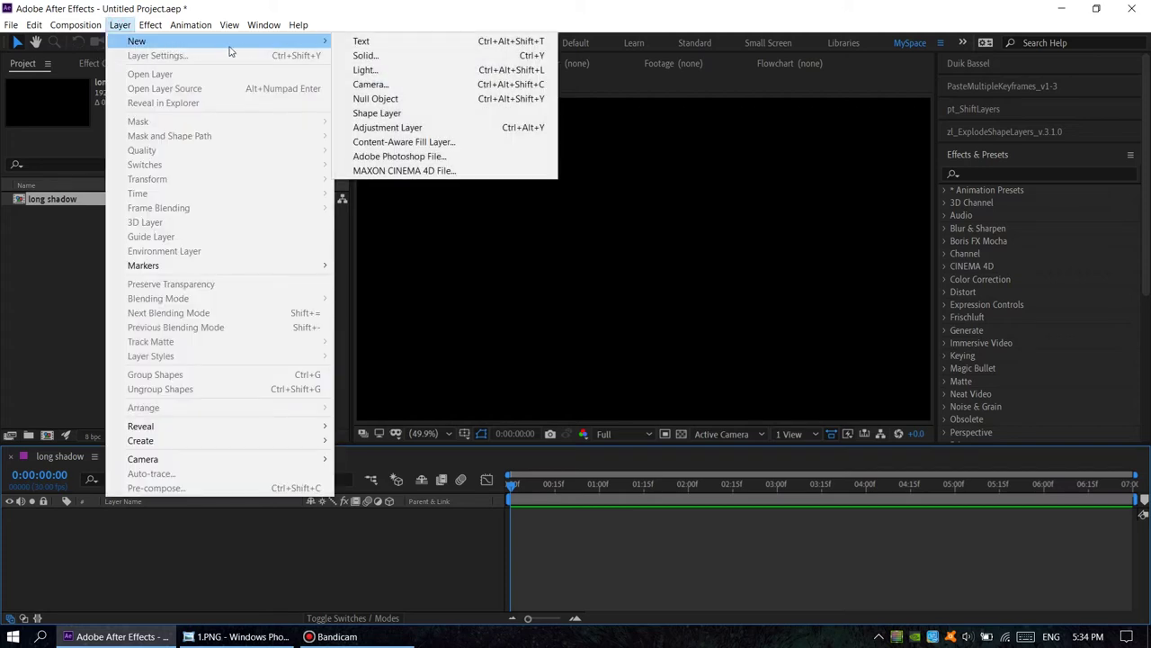
{"action": "left_click", "coordinate": [364, 54]}
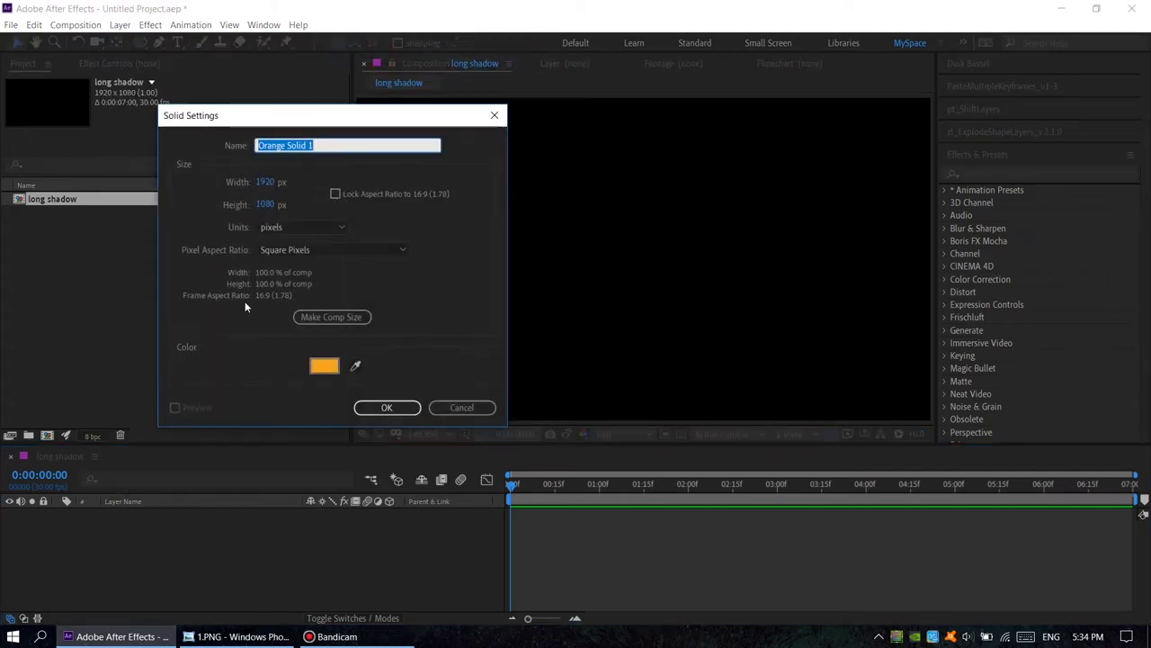
{"action": "left_click", "coordinate": [387, 407]}
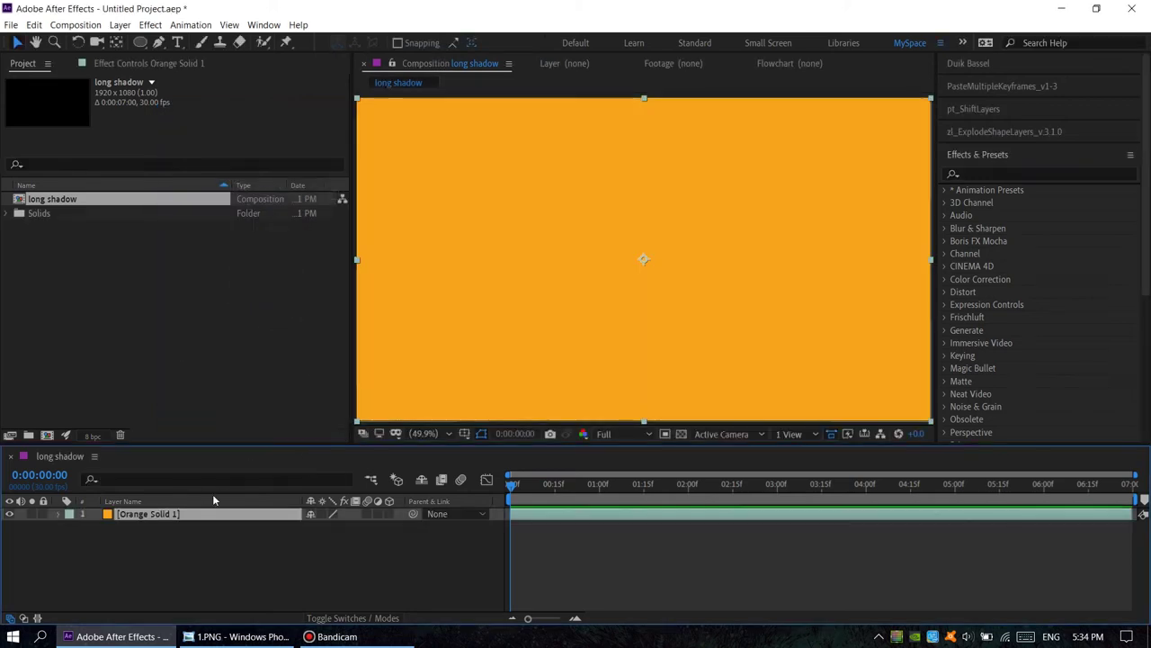
{"action": "key", "text": "Return"}
{"action": "type", "text": "bg"}
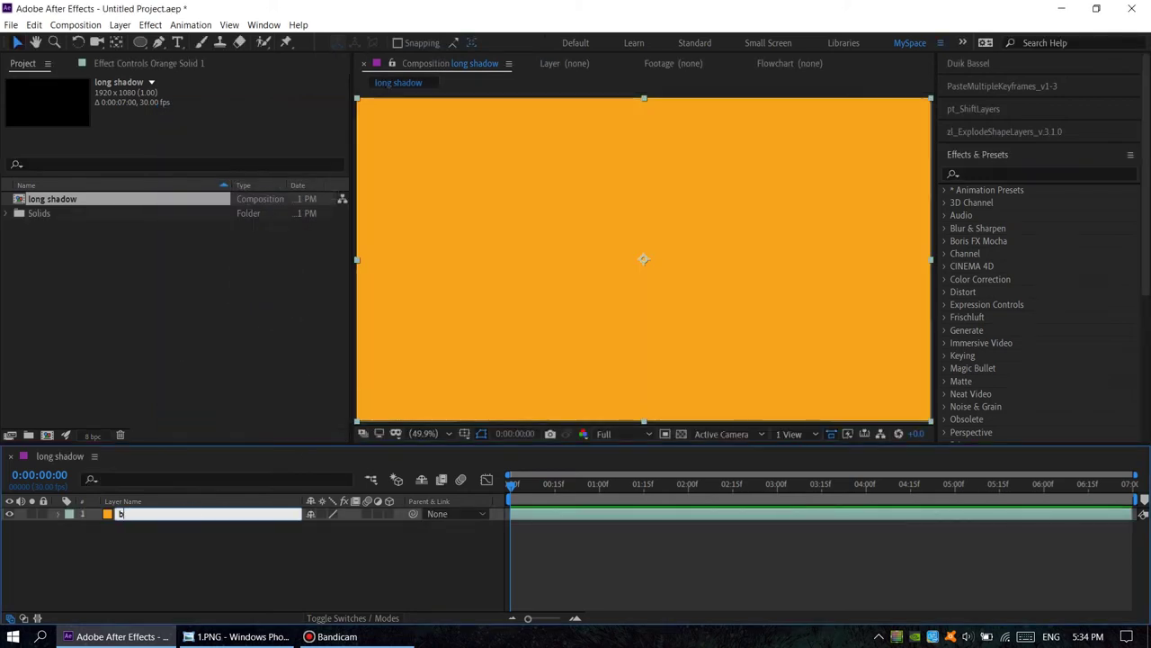
{"action": "key", "text": "Return"}
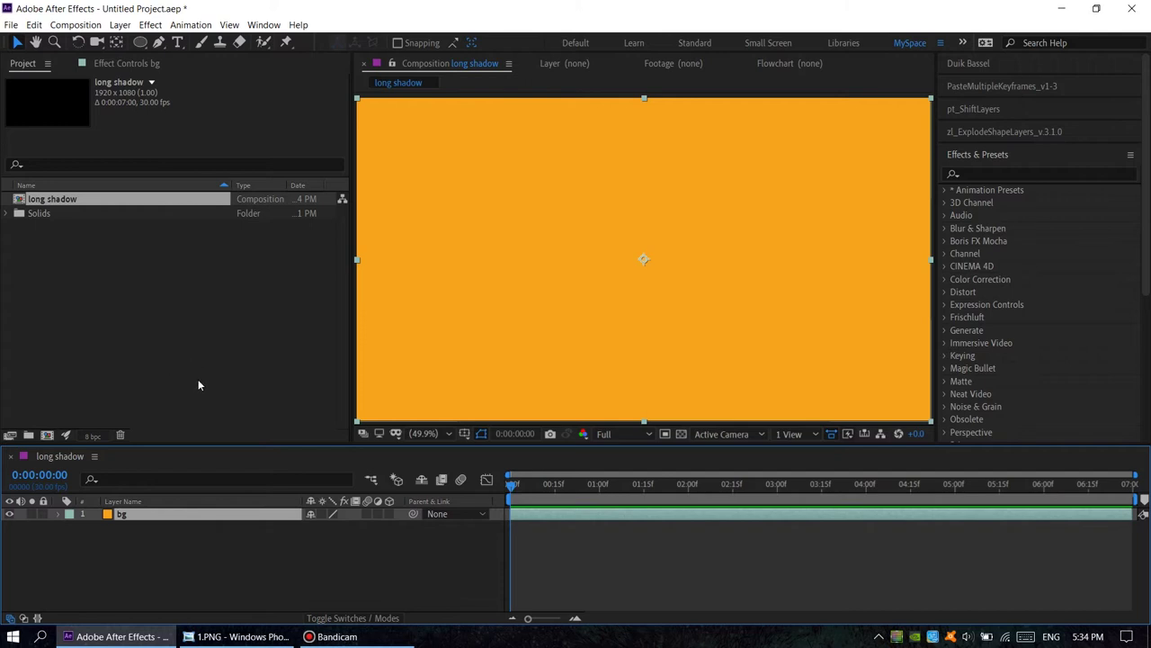
Create a text layer reading 'hello' on the canvas
{"action": "key", "text": "ctrl+t"}
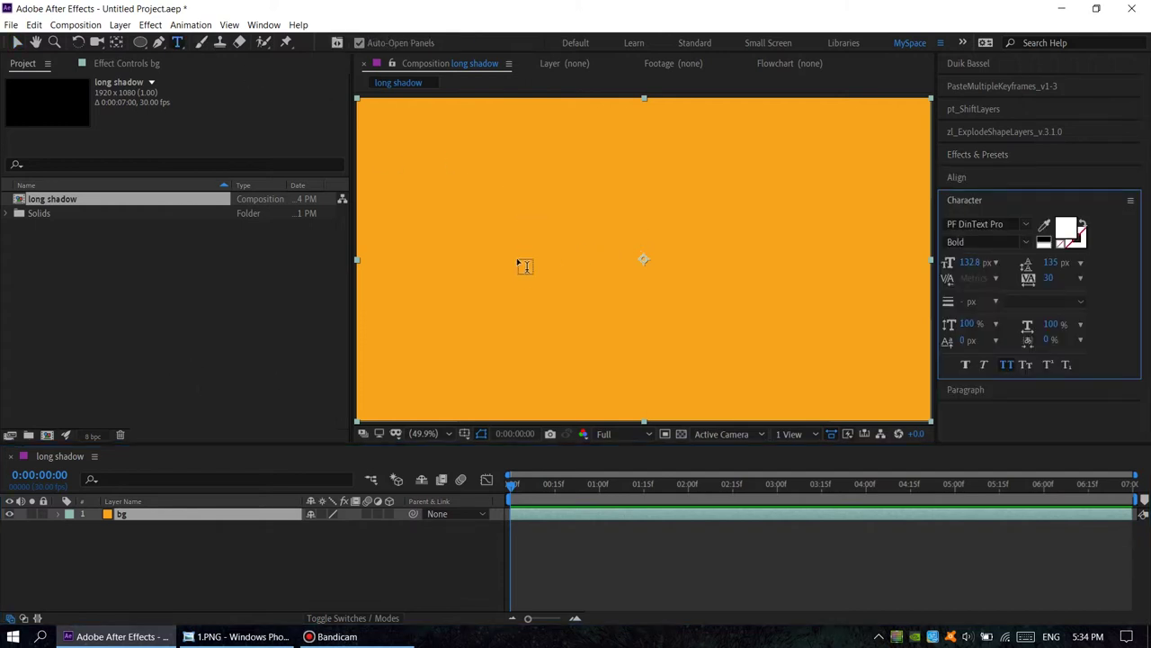
{"action": "left_click", "coordinate": [518, 259]}
{"action": "type", "text": "hello"}
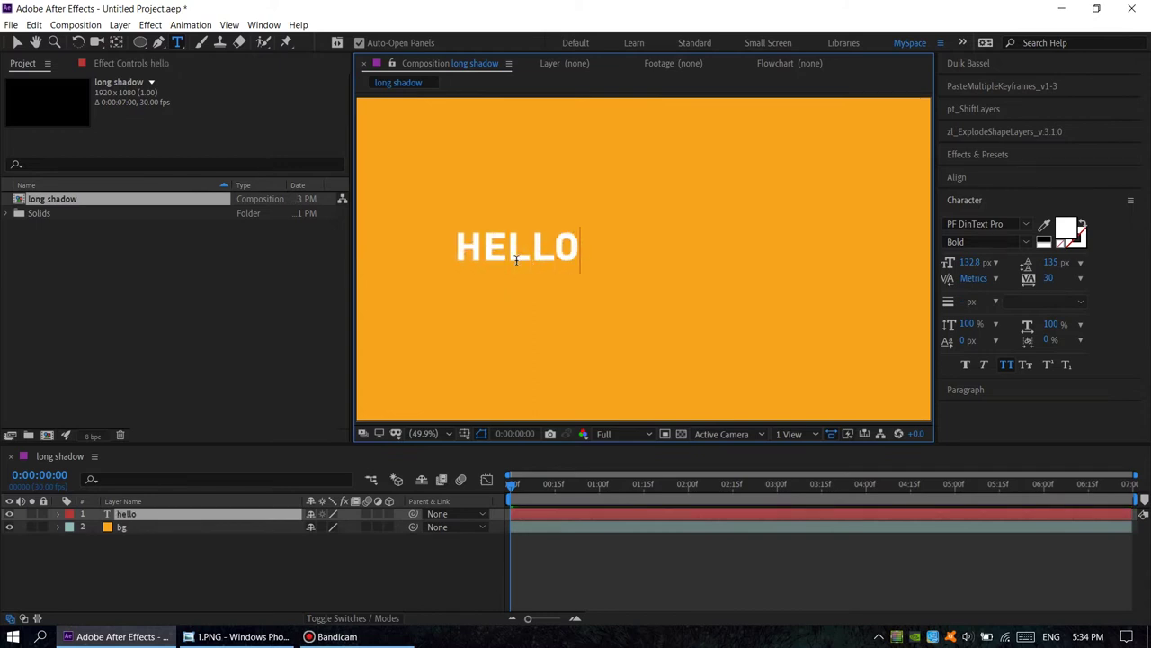
{"action": "key", "text": "Escape"}
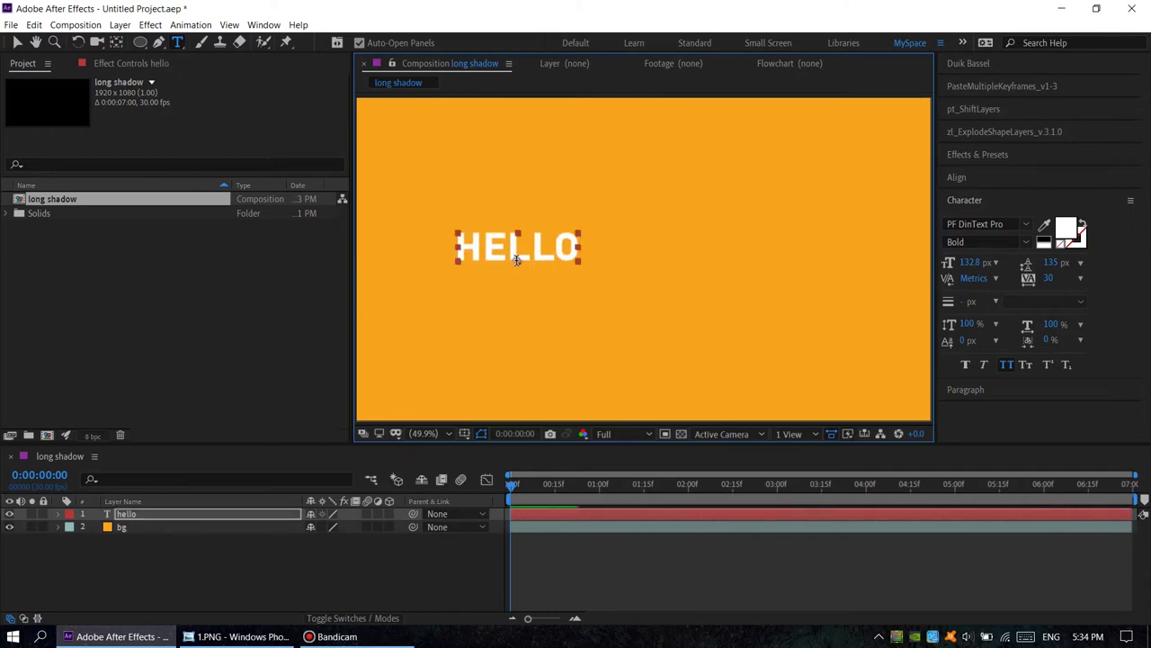
{"action": "key", "text": "v"}
Centre the hello text horizontally and vertically in the composition
{"action": "left_click", "coordinate": [1008, 184]}
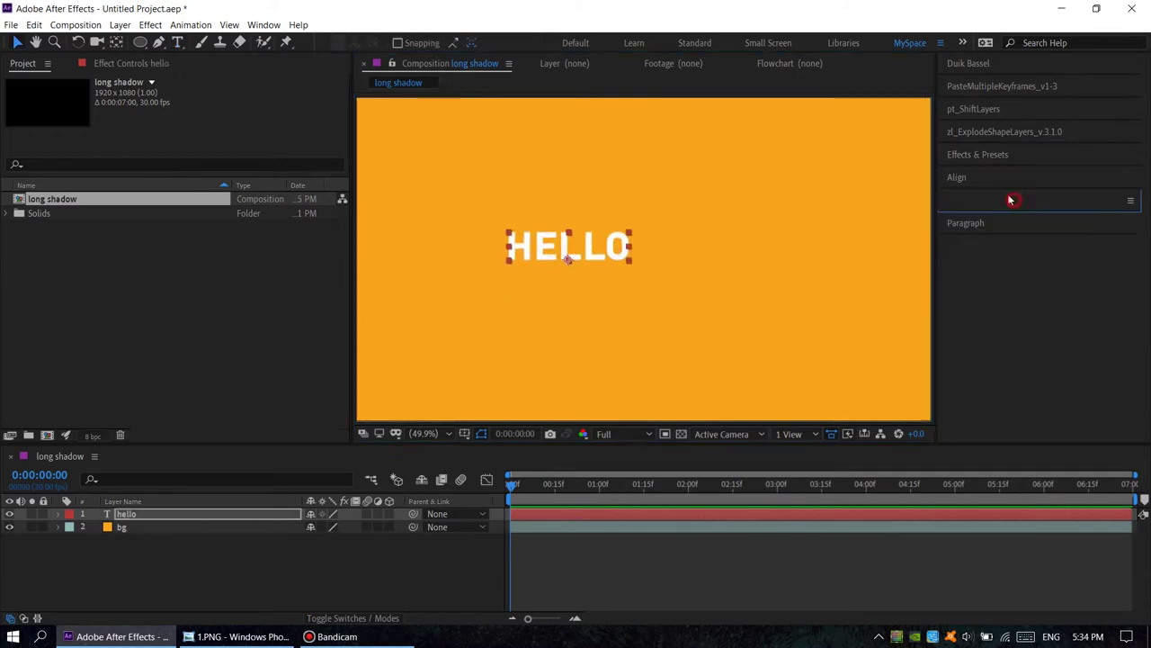
{"action": "left_click", "coordinate": [978, 215]}
{"action": "left_click", "coordinate": [1054, 215]}
{"action": "left_click", "coordinate": [1007, 177]}
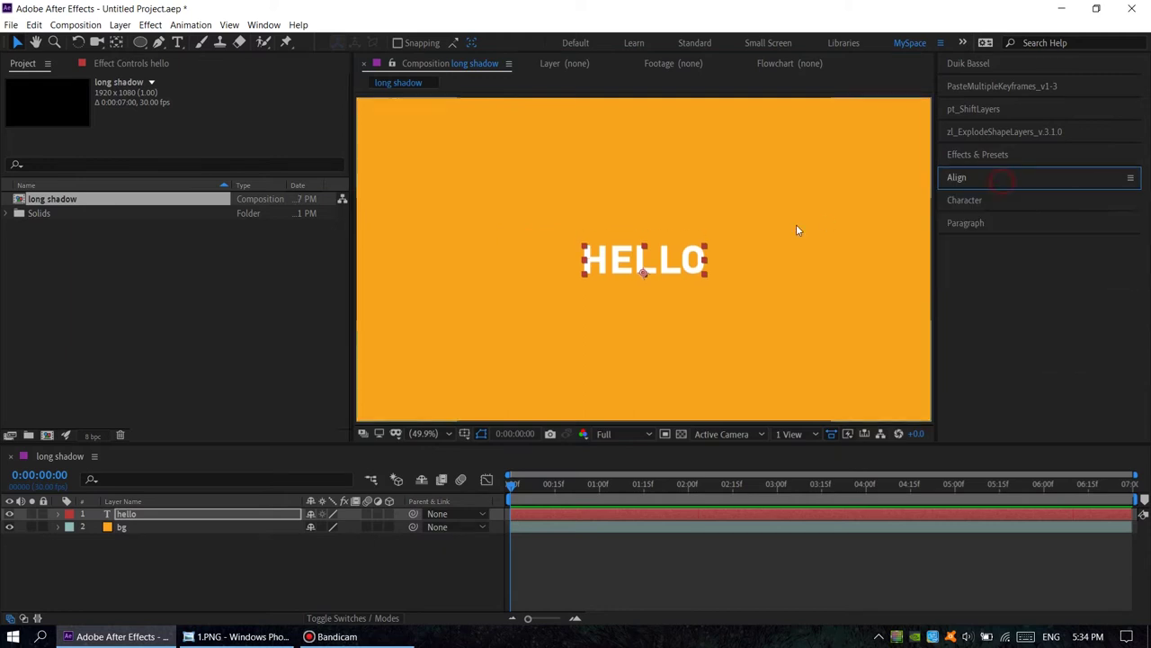
Scale HELLO to about twice its size, re-centre it, and reselect the hello layer
{"action": "left_click", "coordinate": [706, 245]}
{"action": "left_click_drag", "start_coordinate": [757, 230], "coordinate": [800, 208]}
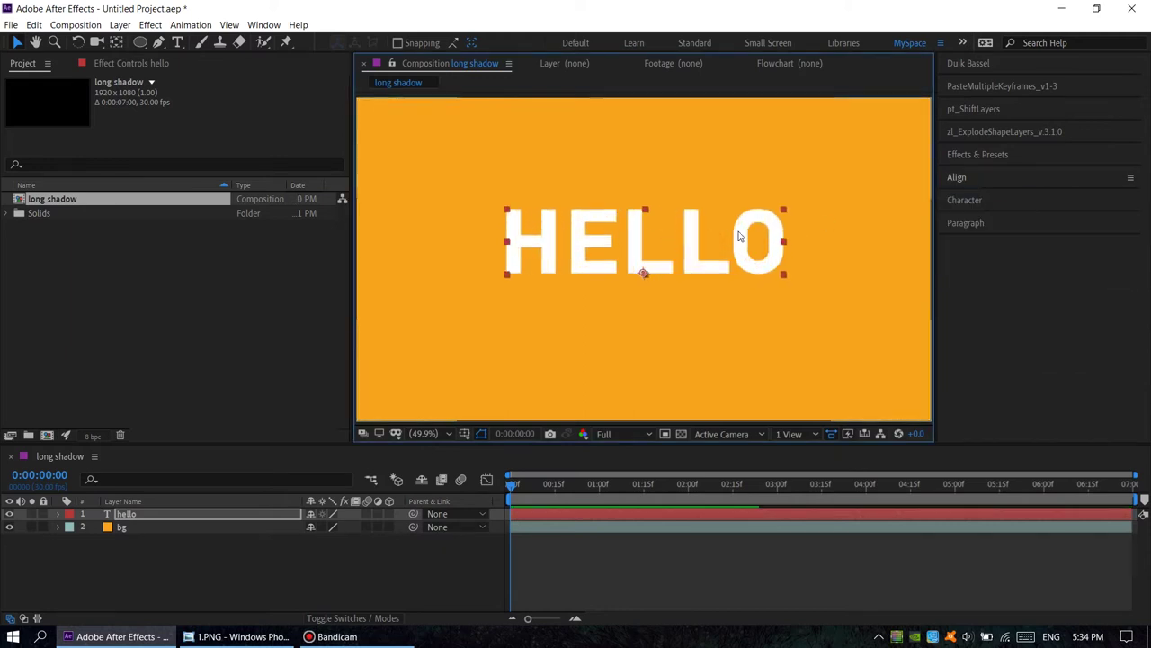
{"action": "left_click", "coordinate": [958, 177]}
{"action": "left_click", "coordinate": [977, 215]}
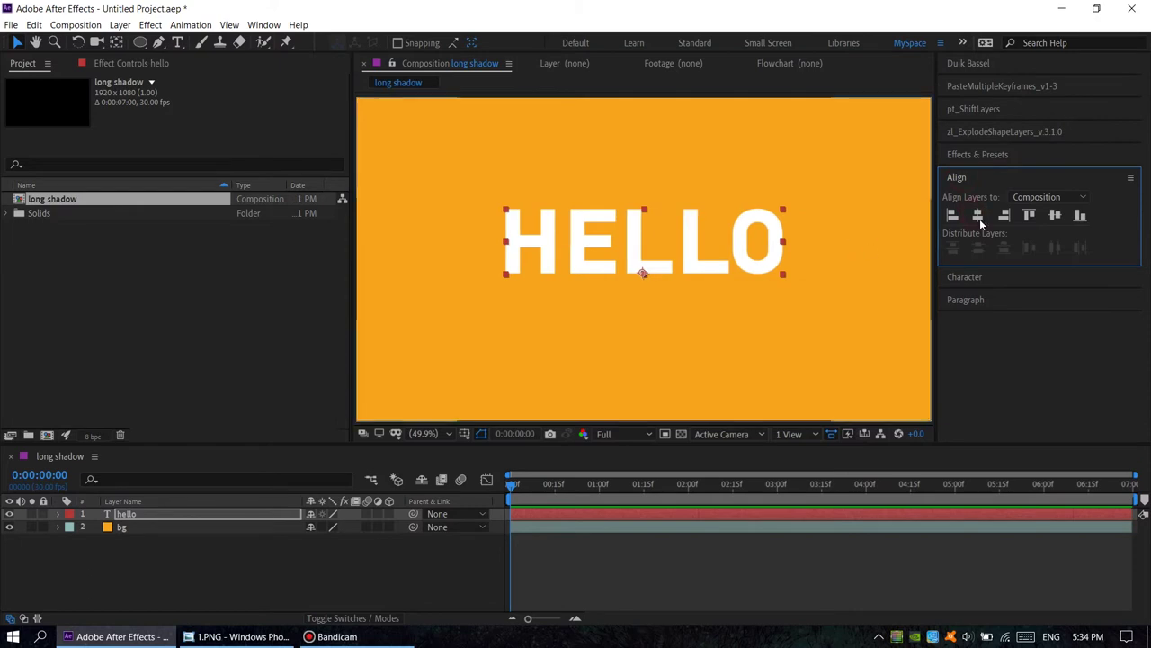
{"action": "left_click", "coordinate": [1054, 214]}
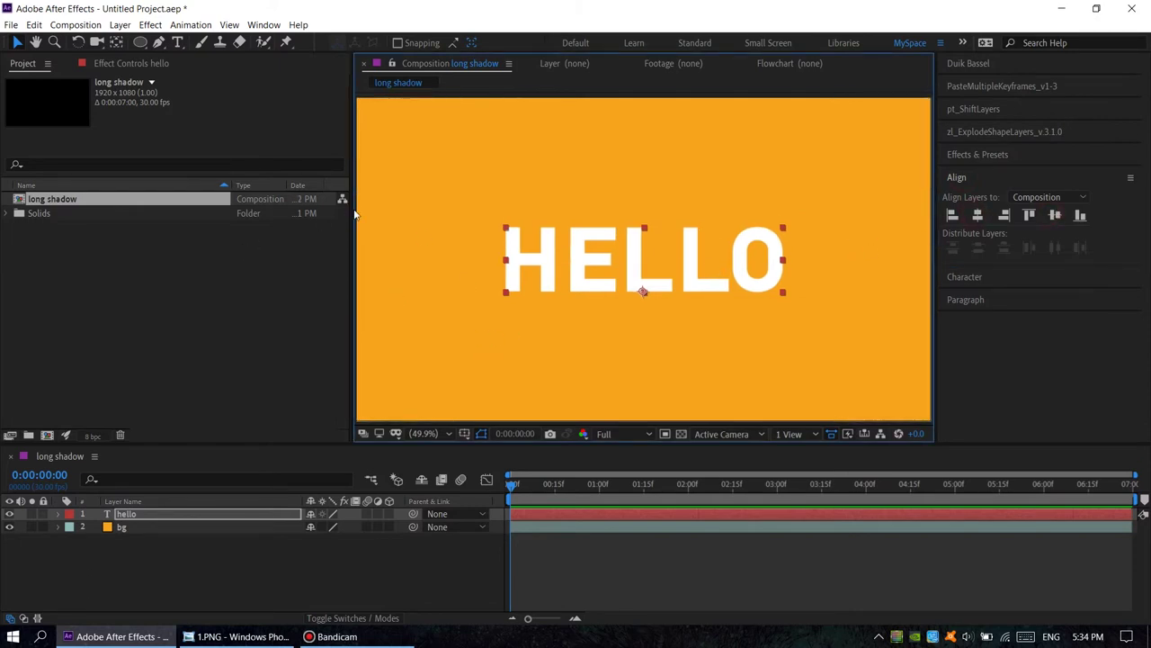
{"action": "left_click_drag", "start_coordinate": [345, 209], "coordinate": [281, 220]}
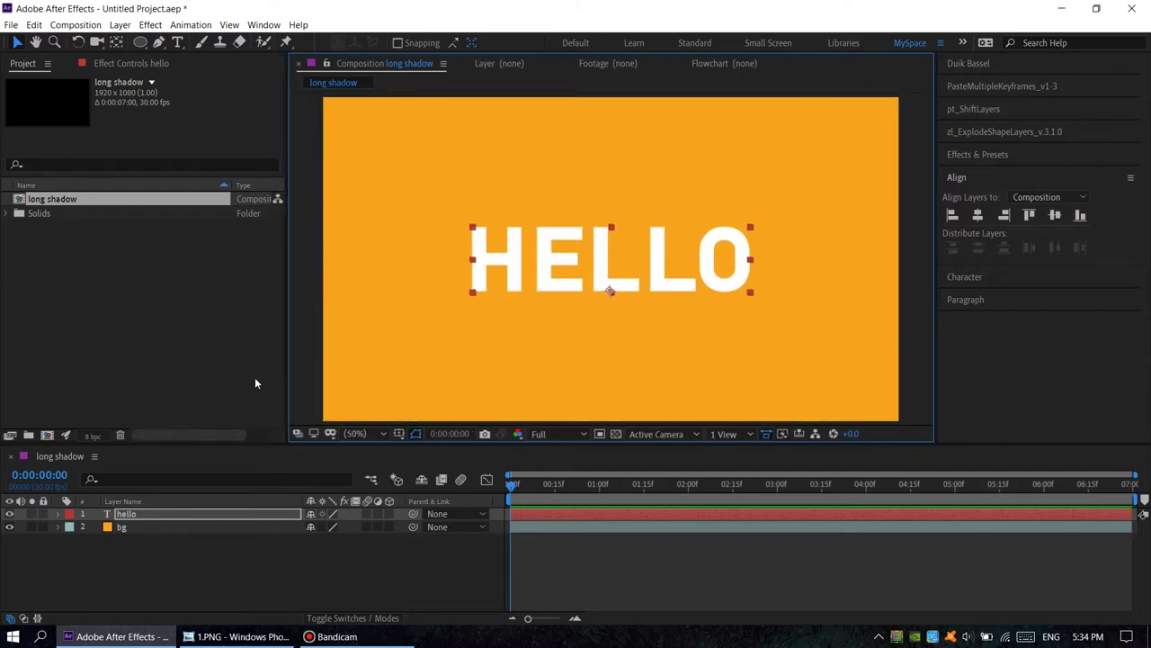
{"action": "left_click", "coordinate": [199, 562]}
{"action": "left_click", "coordinate": [189, 518]}
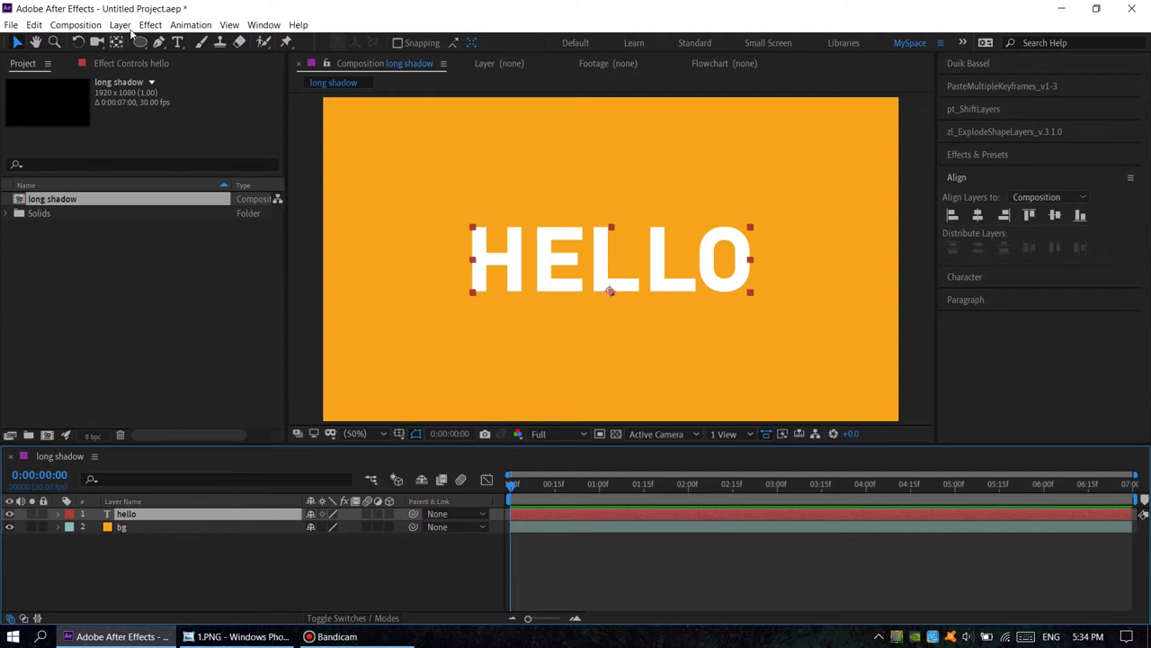
Pre-compose the hello layer into a new composition named 'text'
{"action": "left_click", "coordinate": [126, 25]}
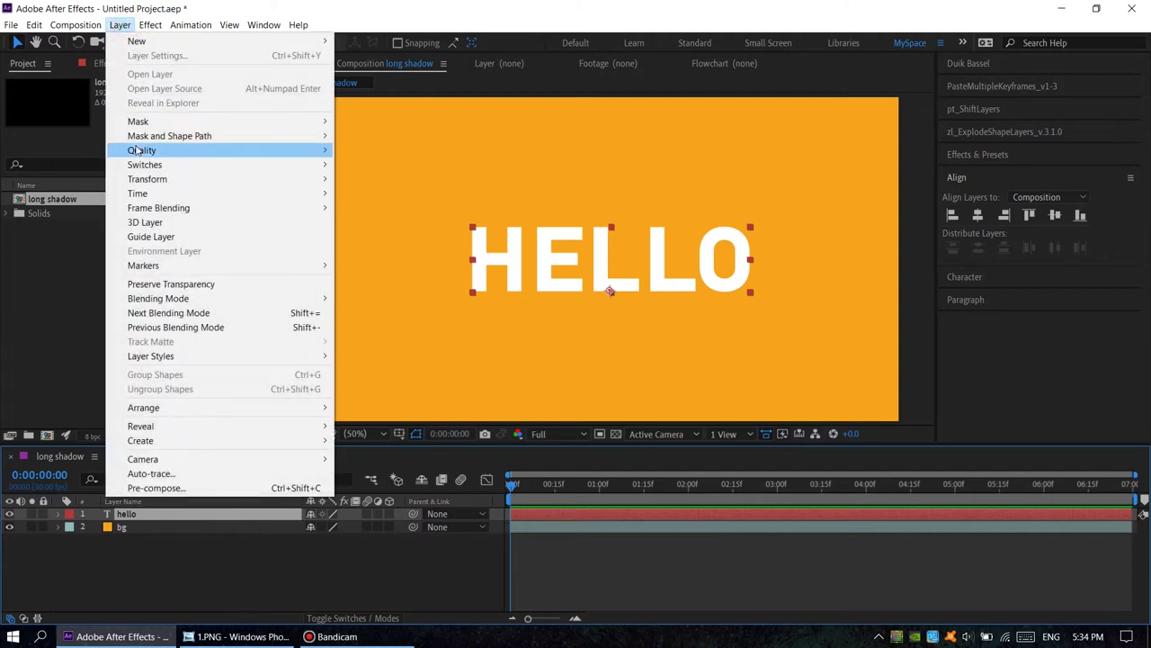
{"action": "left_click", "coordinate": [156, 487]}
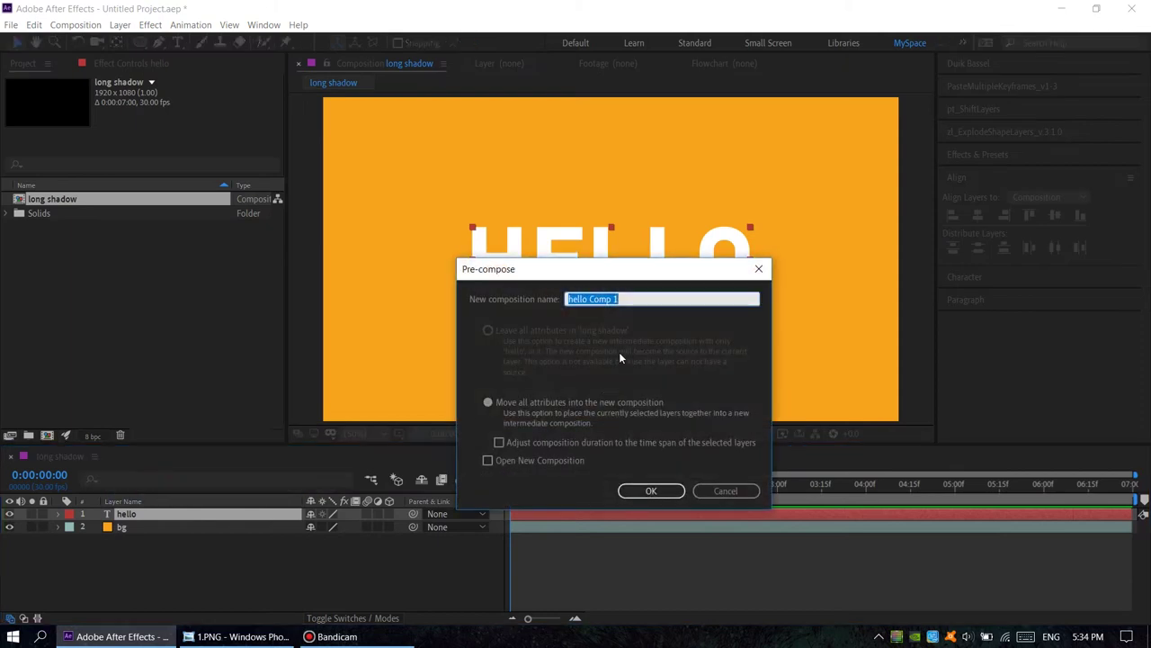
{"action": "type", "text": "tsx"}
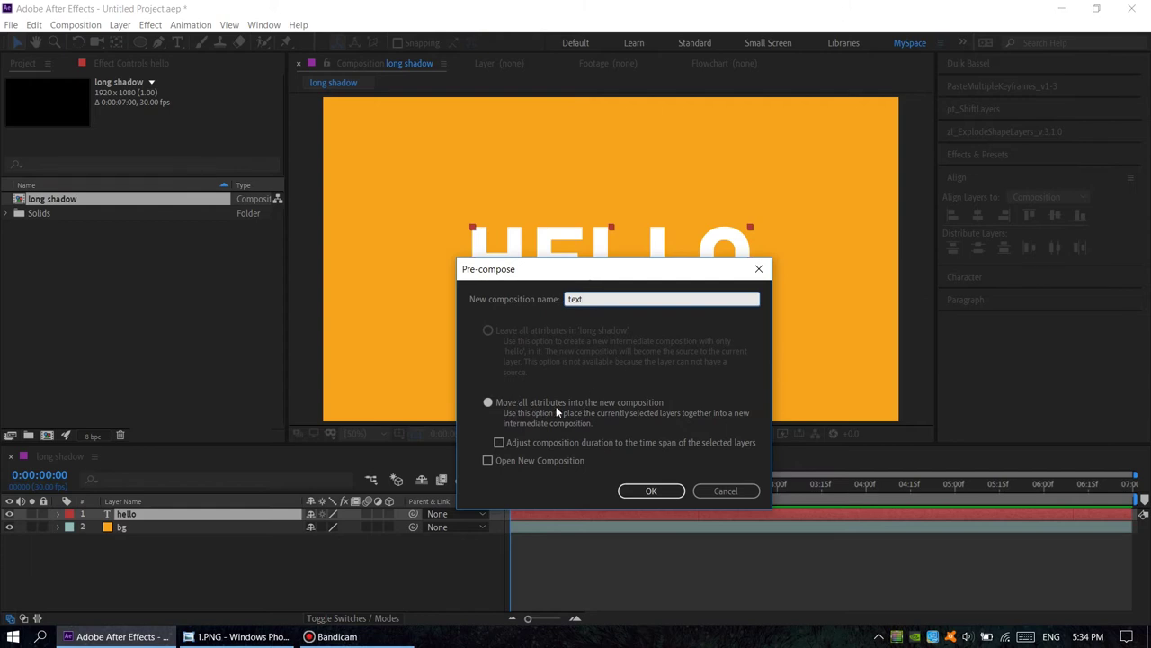
{"action": "left_click", "coordinate": [651, 490]}
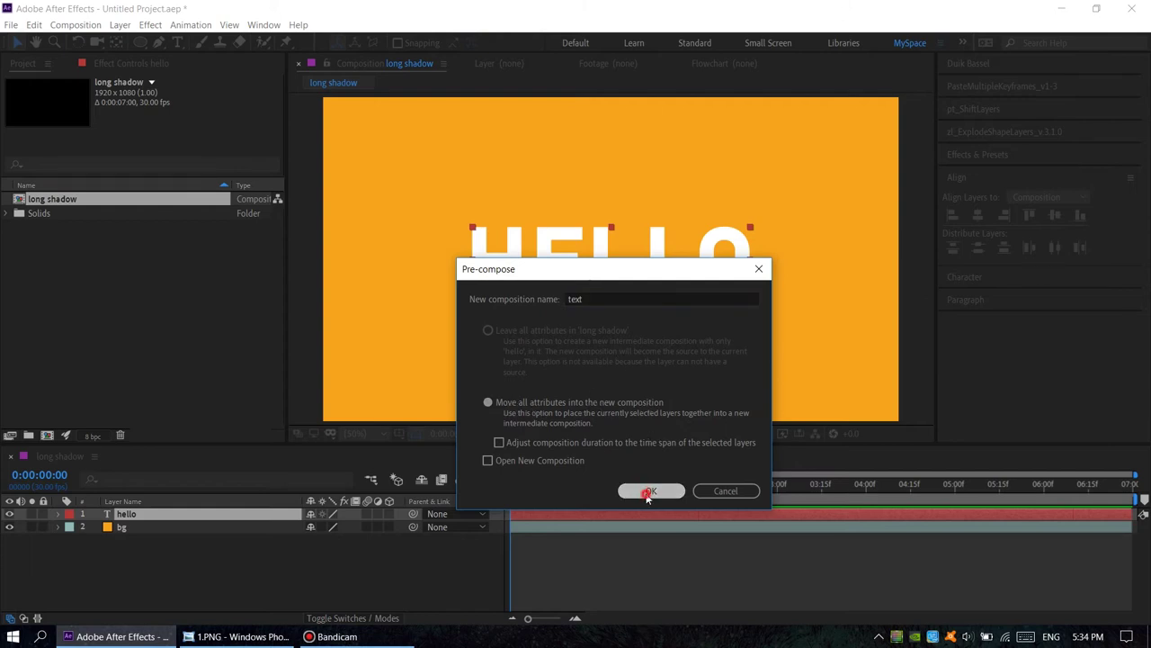
Apply CC Radial Blur to the text layer
{"action": "left_click", "coordinate": [1008, 155]}
{"action": "left_click", "coordinate": [995, 171]}
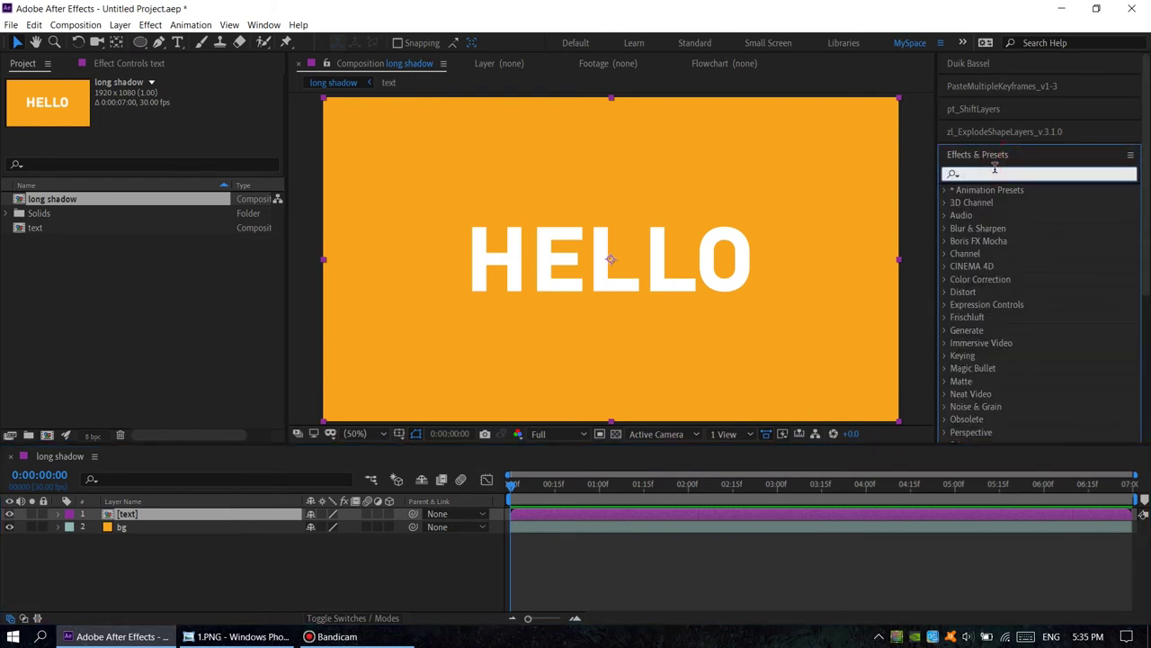
{"action": "type", "text": "cc radi"}
{"action": "left_click_drag", "start_coordinate": [993, 203], "coordinate": [656, 262]}
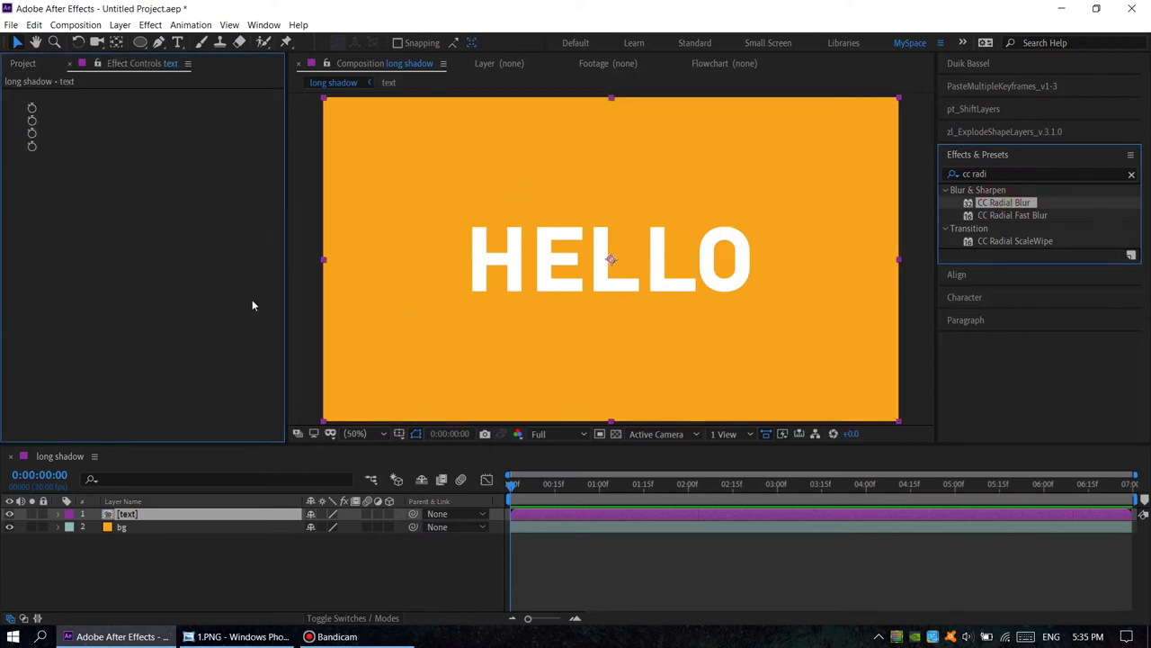
Set the radial blur type to Straight Zoom with Amount 55
{"action": "left_click", "coordinate": [176, 108]}
{"action": "left_click", "coordinate": [193, 123]}
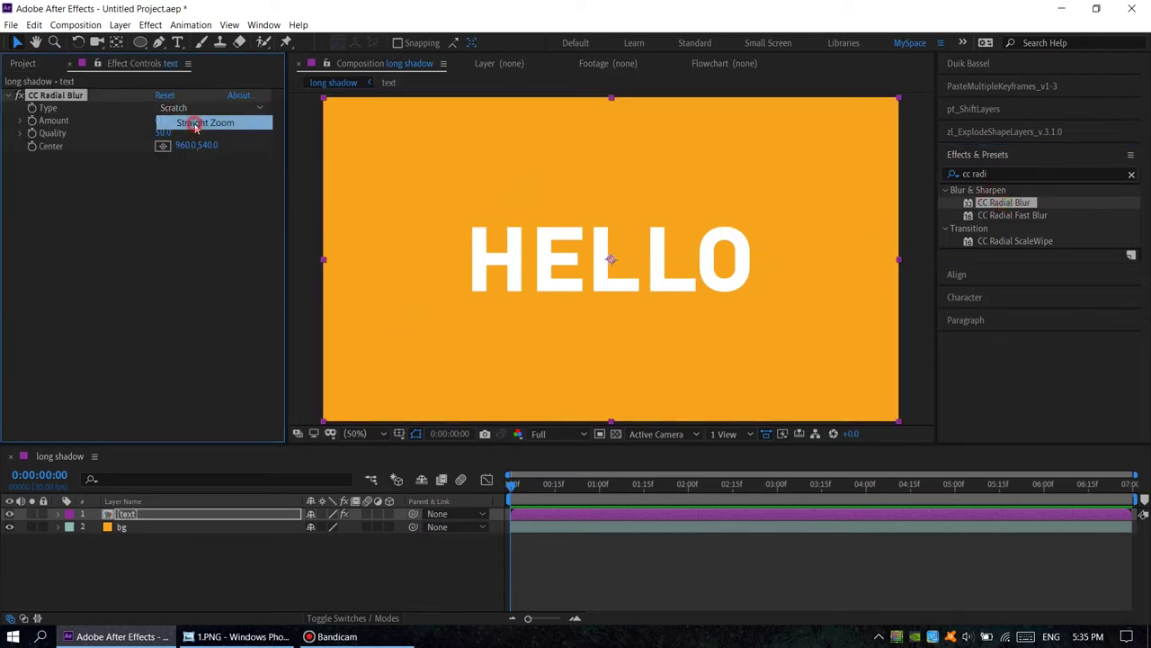
{"action": "left_click", "coordinate": [162, 121]}
{"action": "type", "text": "55"}
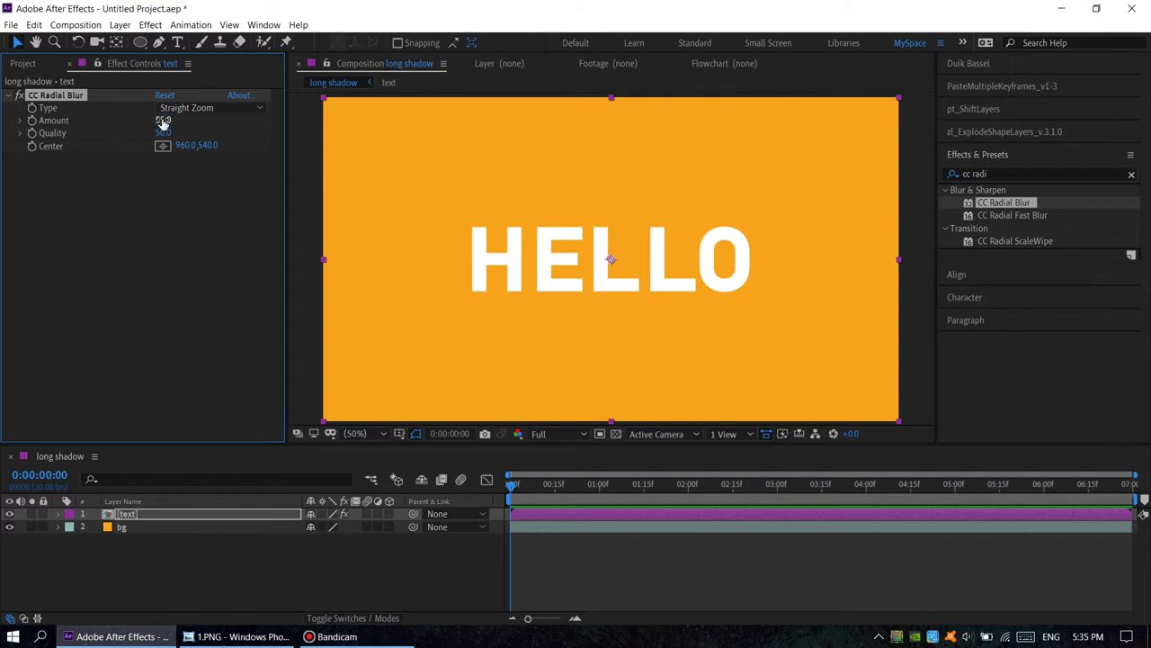
{"action": "key", "text": "Return"}
Move the blur centre far to the upper left, around -1600,-1436
{"action": "scroll", "coordinate": [616, 244], "scroll_direction": "down", "scroll_amount": 2}
{"action": "scroll", "coordinate": [616, 245], "scroll_direction": "down", "scroll_amount": 1}
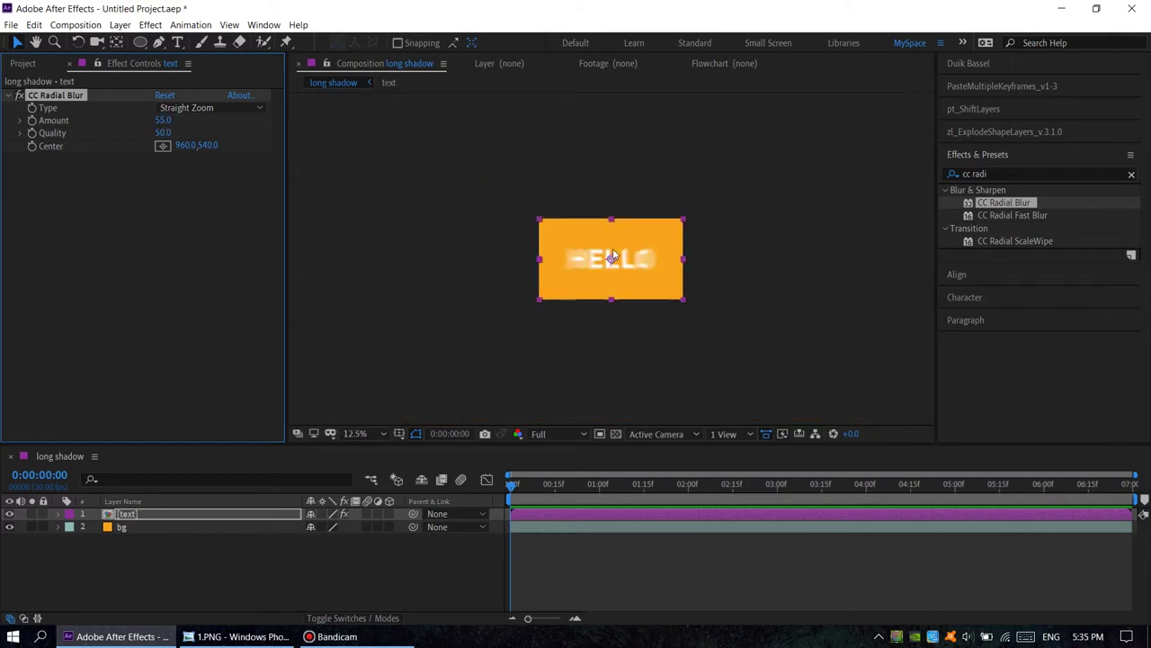
{"action": "left_click_drag", "start_coordinate": [608, 260], "coordinate": [418, 111]}
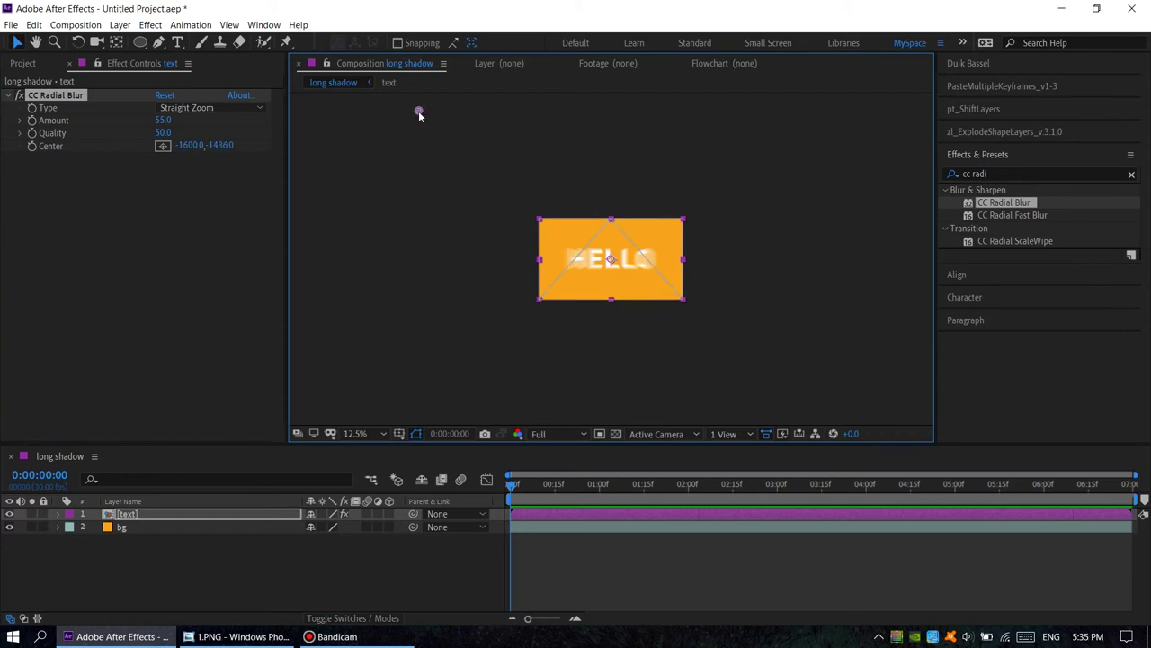
{"action": "key", "text": "period"}
{"action": "key", "text": "period"}
{"action": "left_click", "coordinate": [1002, 174]}
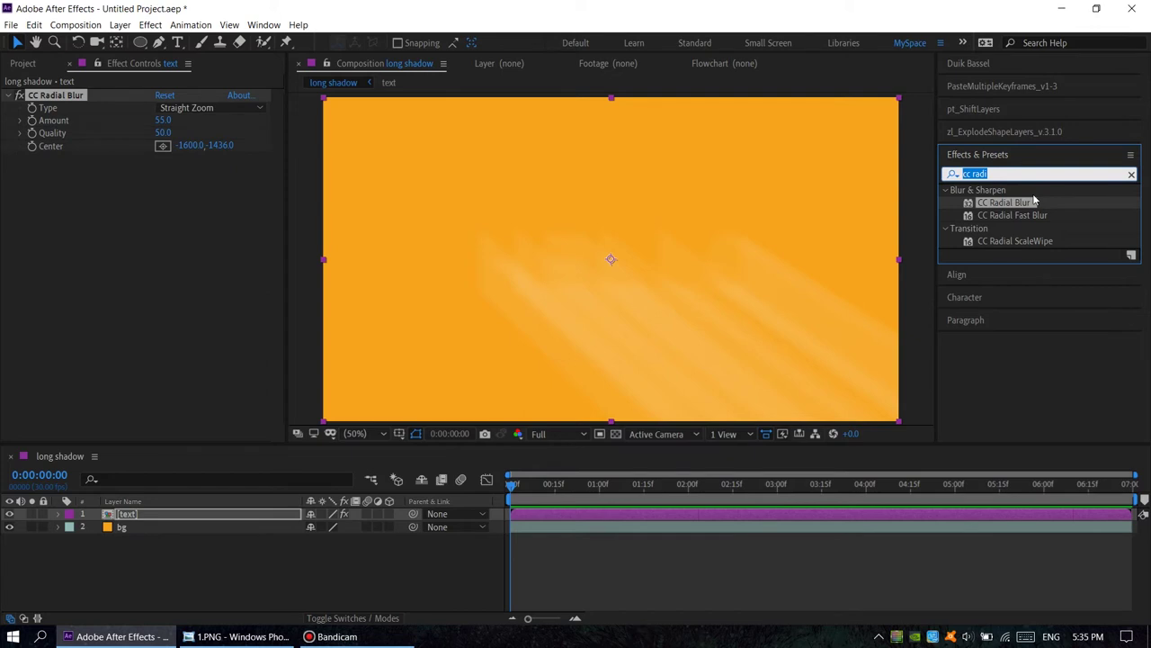
Add a Fill effect to the text layer with dark grey #4F4949
{"action": "type", "text": "filll"}
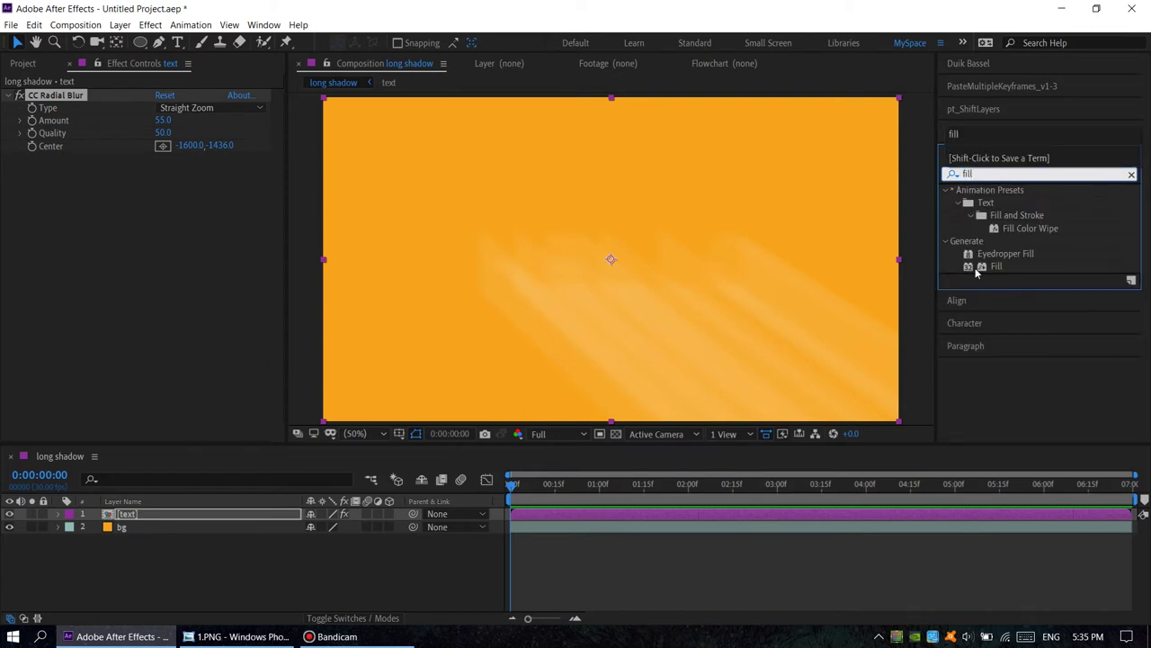
{"action": "left_click_drag", "start_coordinate": [977, 270], "coordinate": [724, 284]}
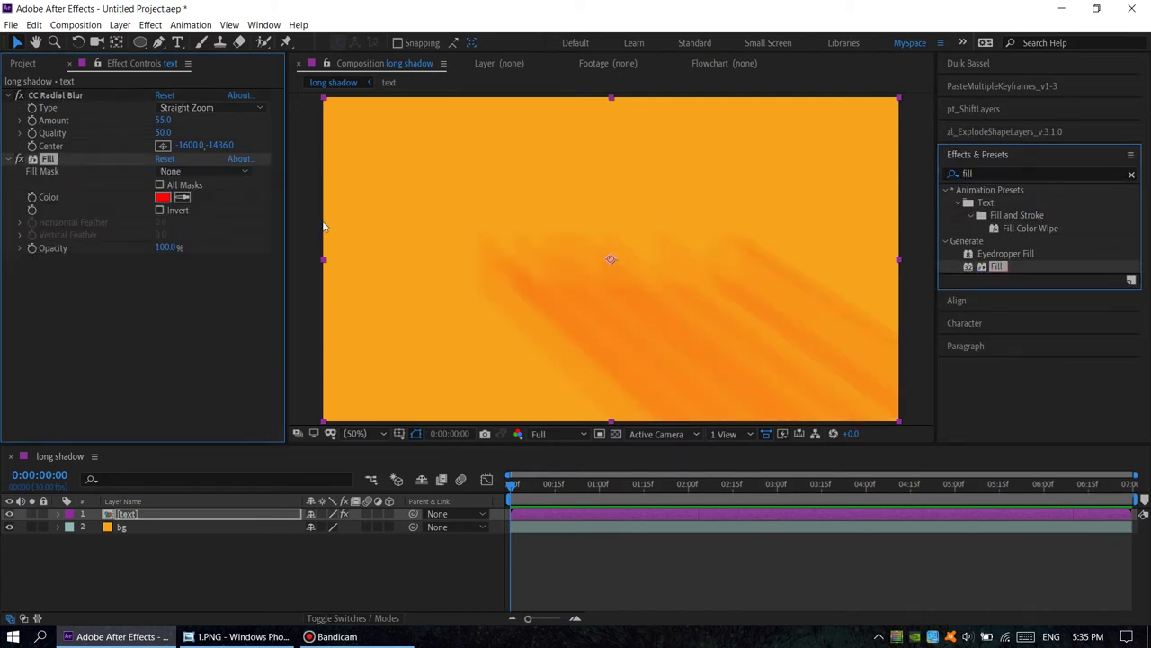
{"action": "left_click", "coordinate": [165, 198]}
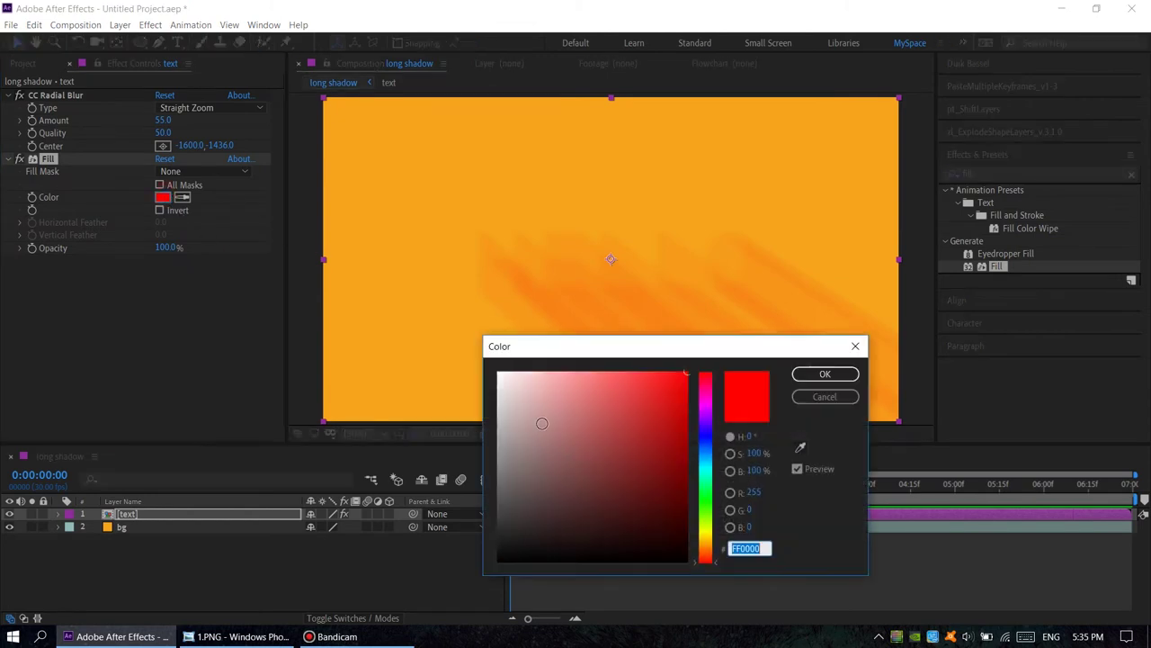
{"action": "left_click", "coordinate": [497, 512]}
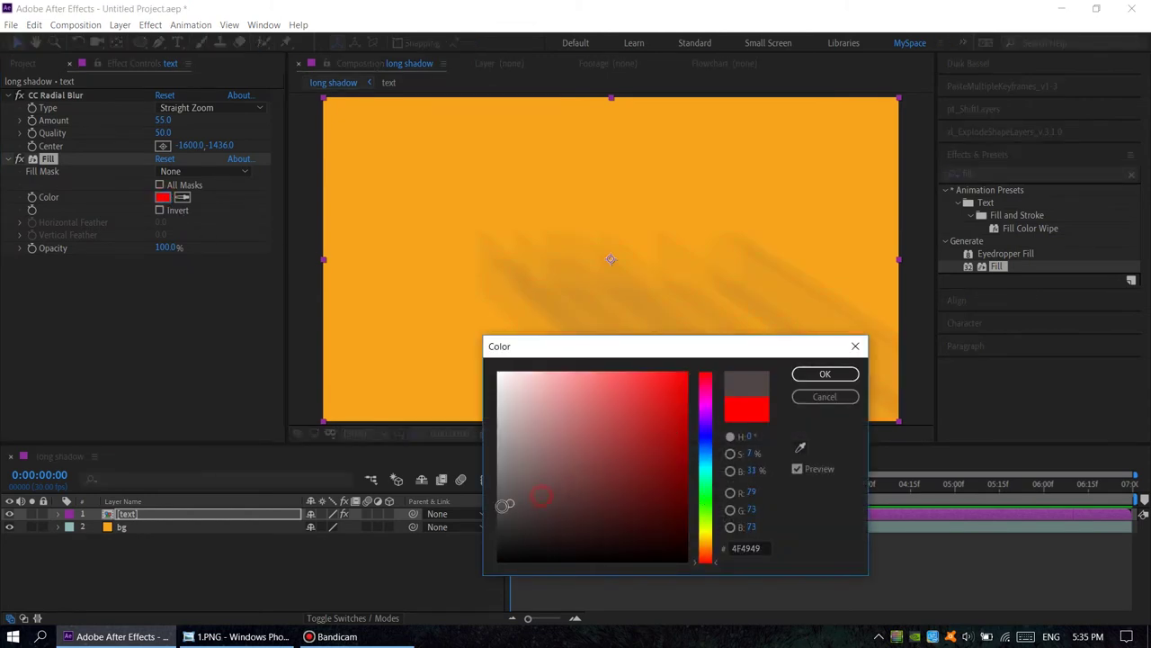
{"action": "left_click", "coordinate": [824, 375]}
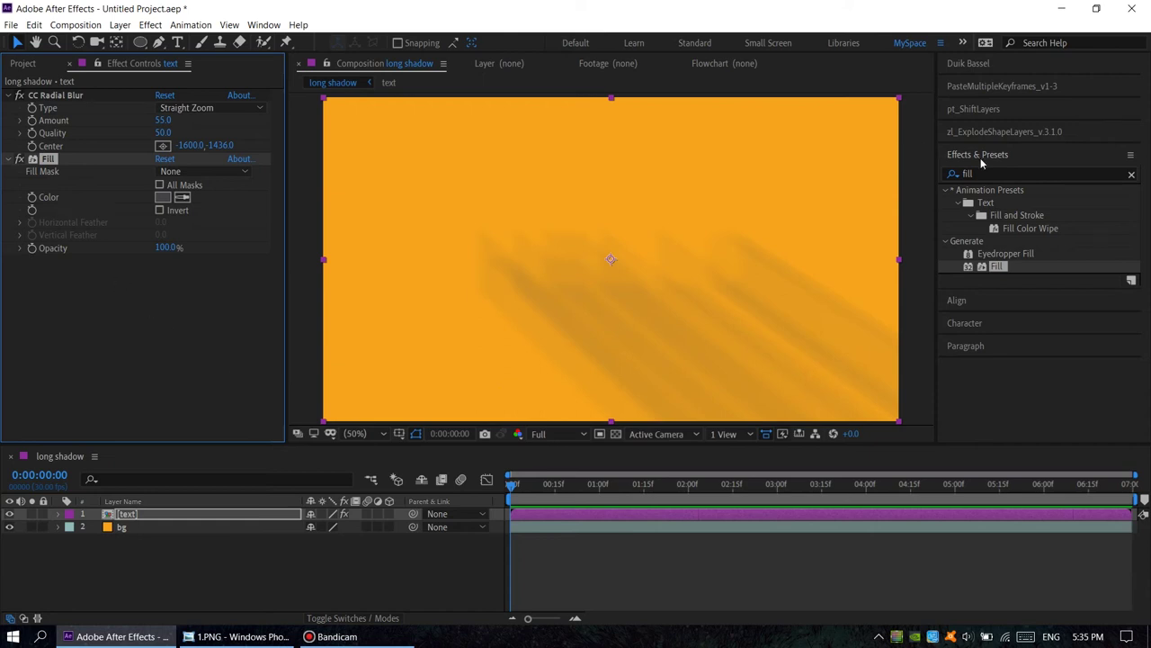
{"action": "left_click", "coordinate": [980, 158]}
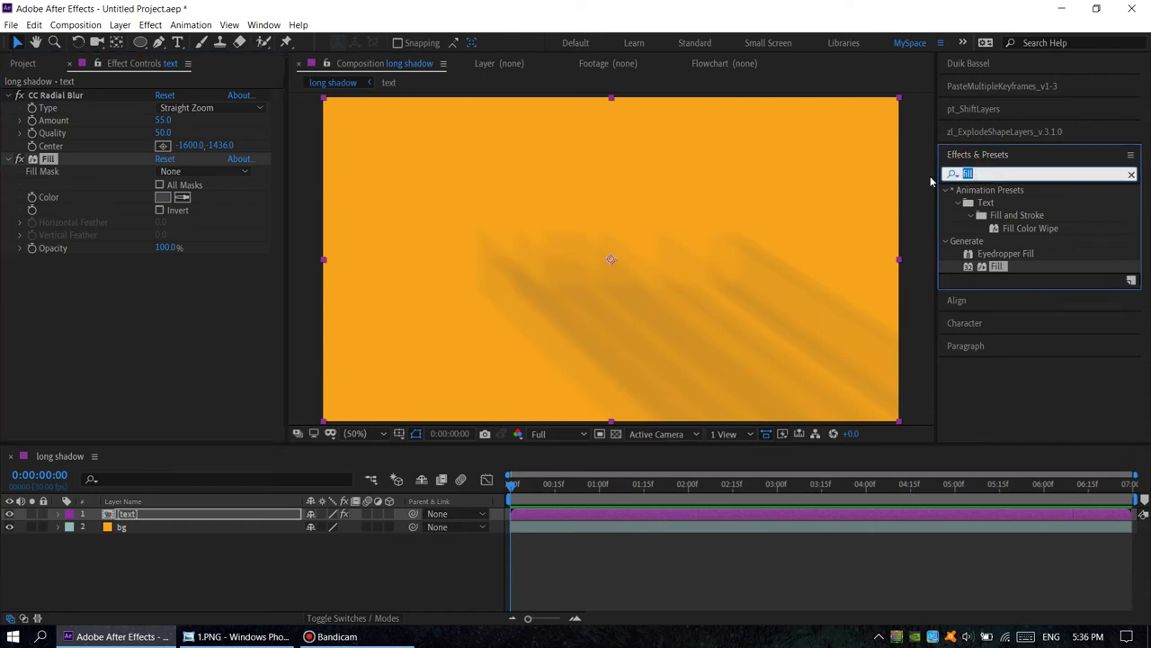
Apply Levels to the text layer and lower Alpha channel Input White to 2.0
{"action": "type", "text": "level"}
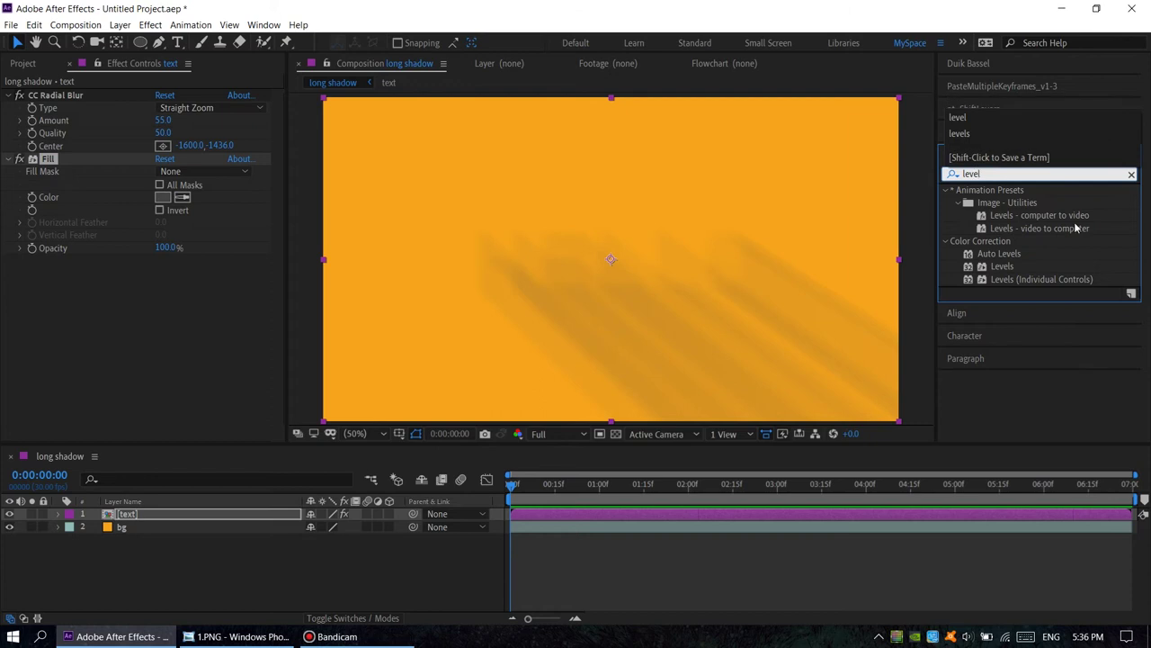
{"action": "left_click", "coordinate": [1001, 268]}
{"action": "left_click_drag", "start_coordinate": [1001, 268], "coordinate": [636, 306]}
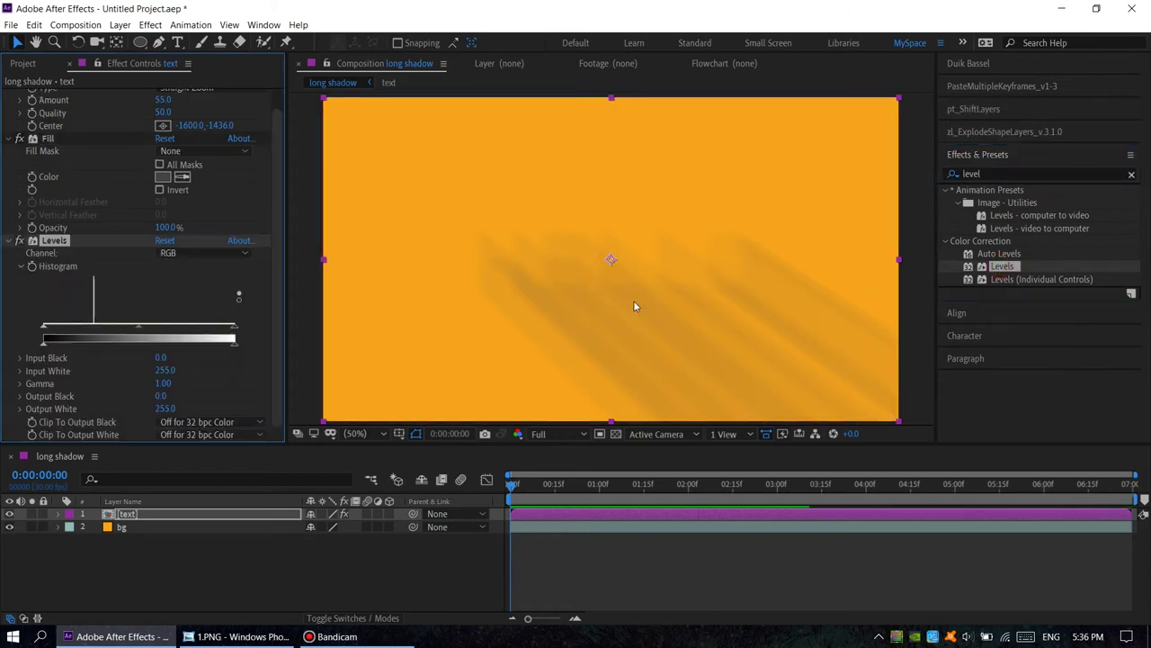
{"action": "left_click", "coordinate": [188, 256]}
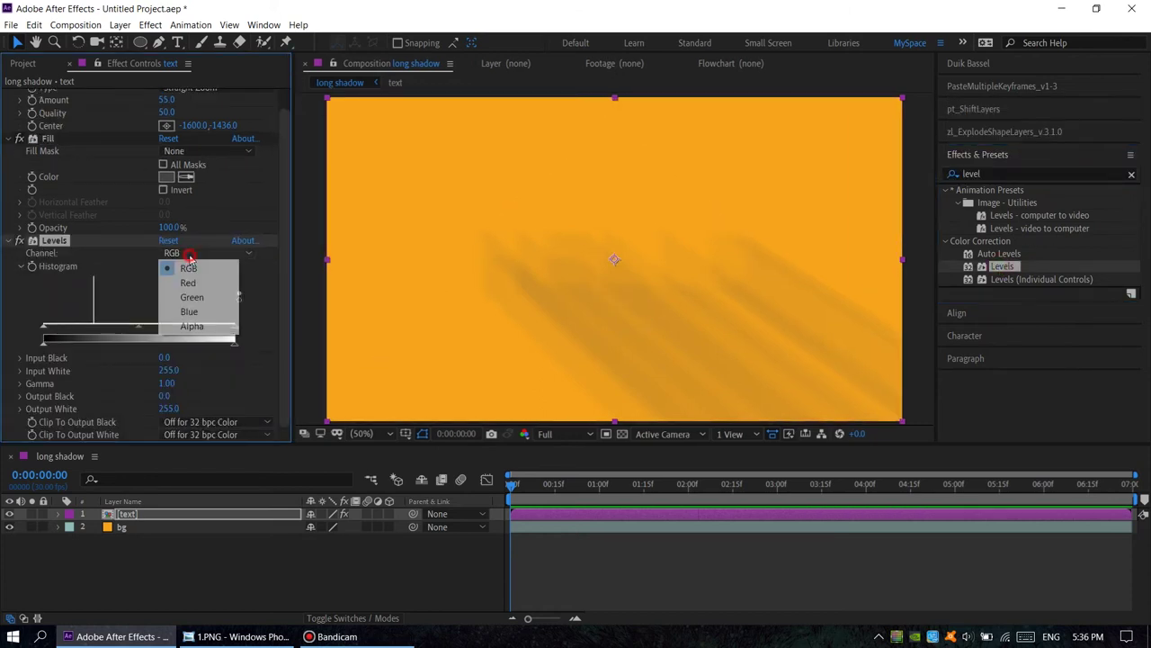
{"action": "left_click", "coordinate": [196, 326]}
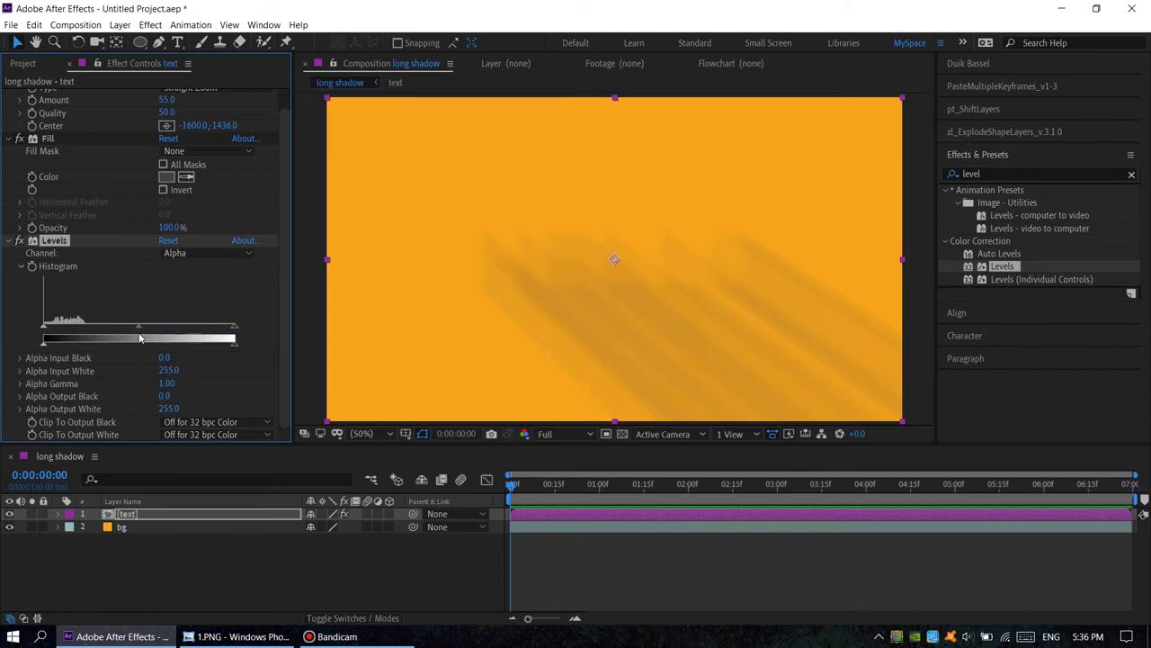
{"action": "left_click_drag", "start_coordinate": [235, 331], "coordinate": [47, 332]}
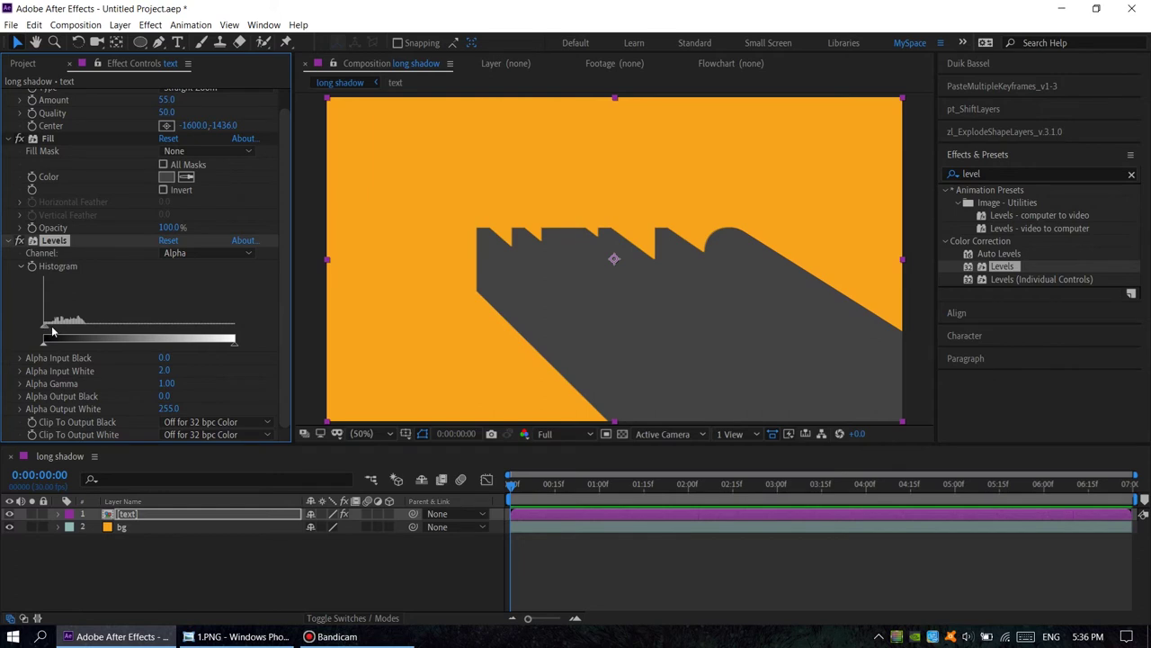
{"action": "left_click", "coordinate": [976, 174]}
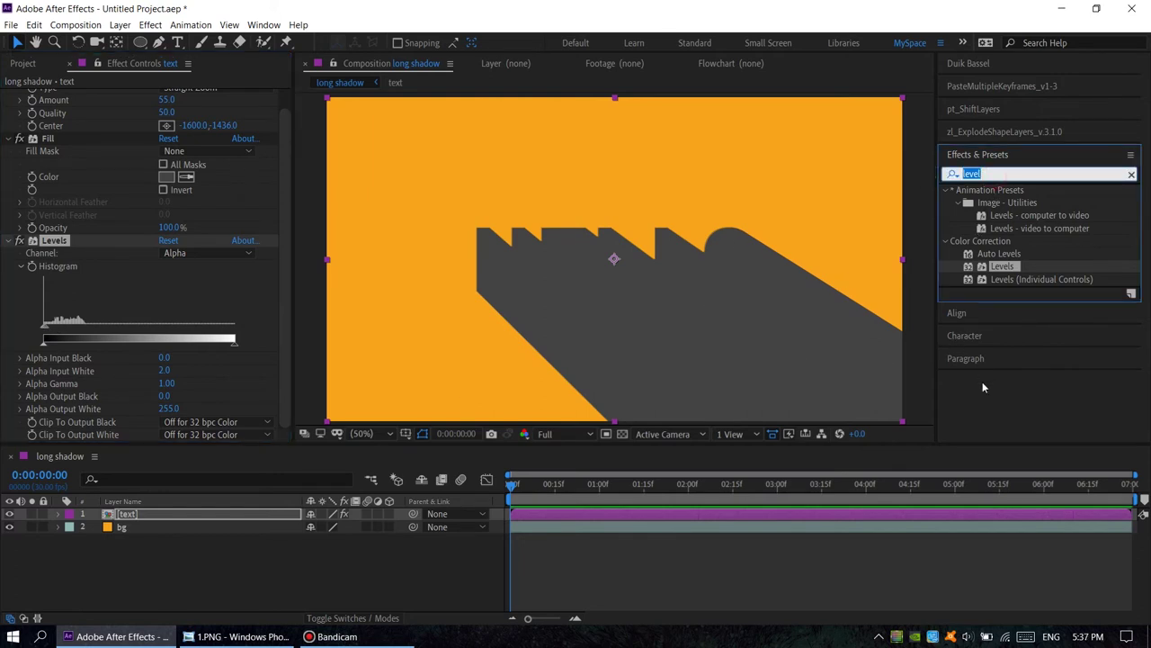
Add CC Composite to the text layer and collapse all four effects
{"action": "type", "text": "cc co"}
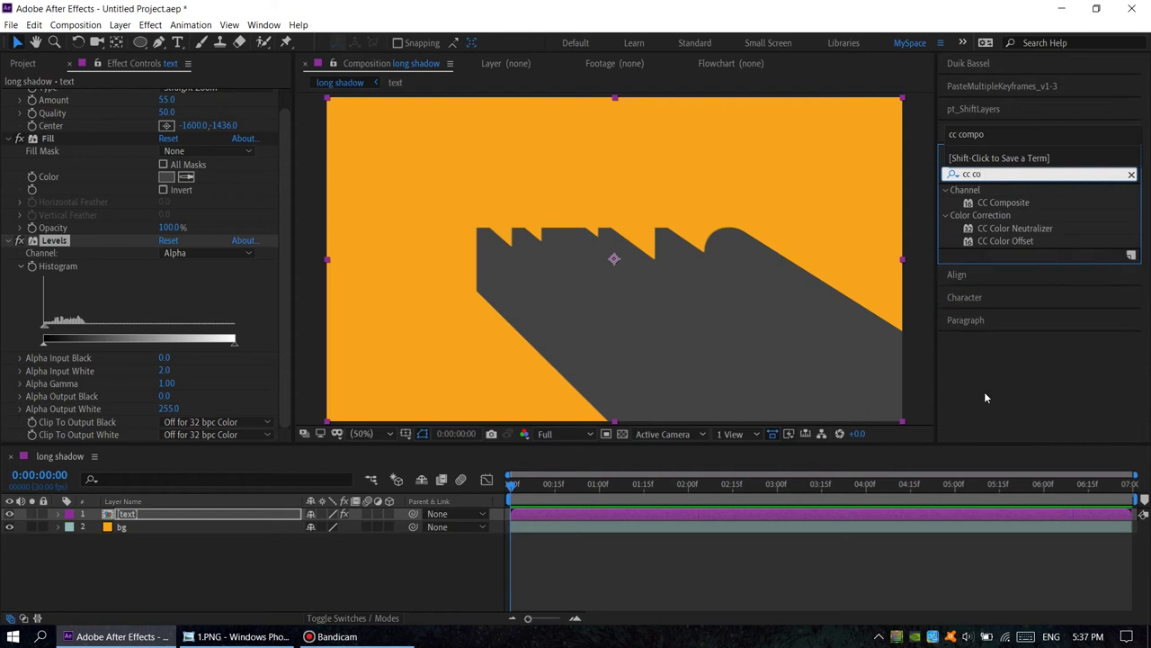
{"action": "left_click_drag", "start_coordinate": [1003, 202], "coordinate": [693, 248]}
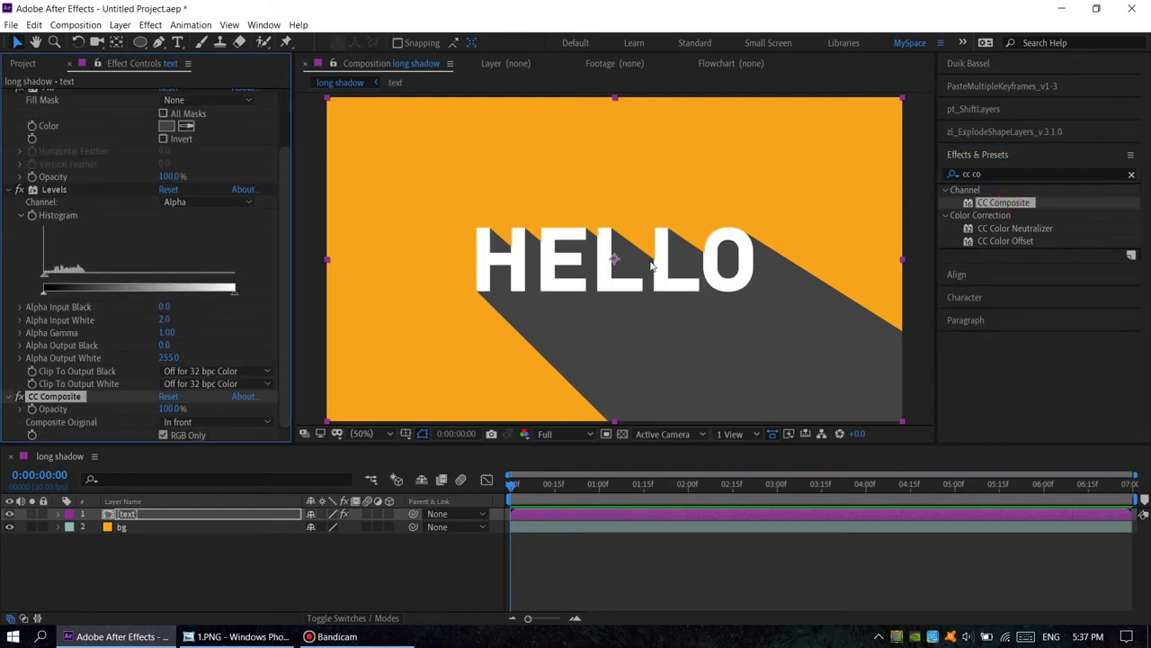
{"action": "left_click", "coordinate": [9, 189]}
{"action": "left_click", "coordinate": [8, 95]}
{"action": "left_click", "coordinate": [8, 108]}
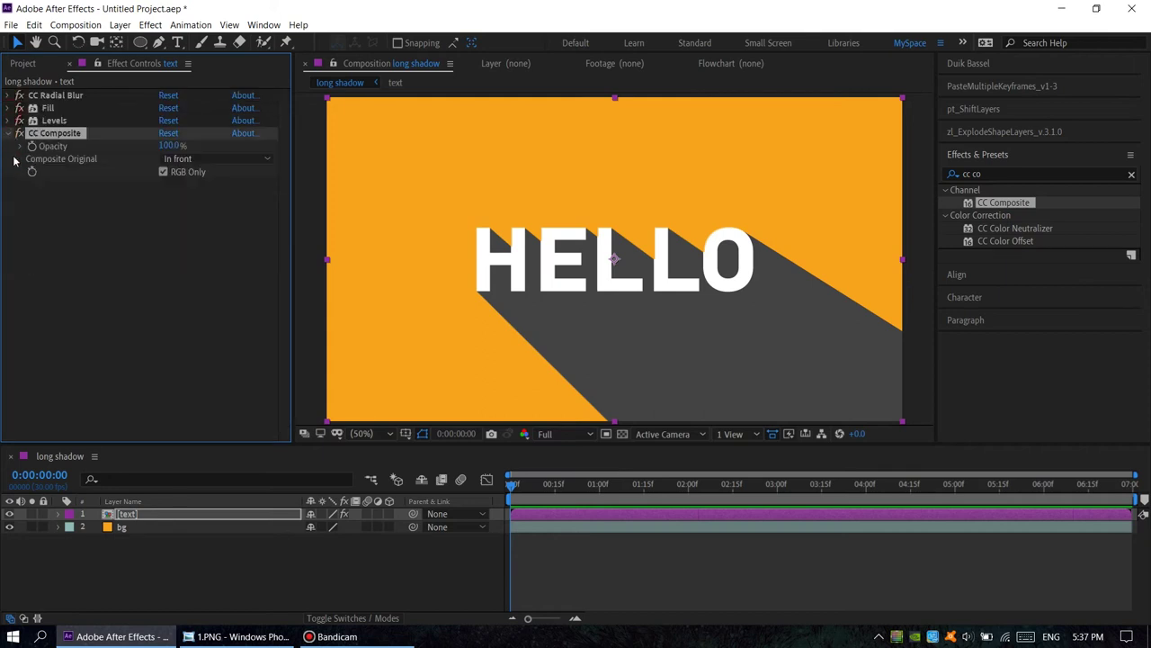
{"action": "left_click", "coordinate": [8, 134]}
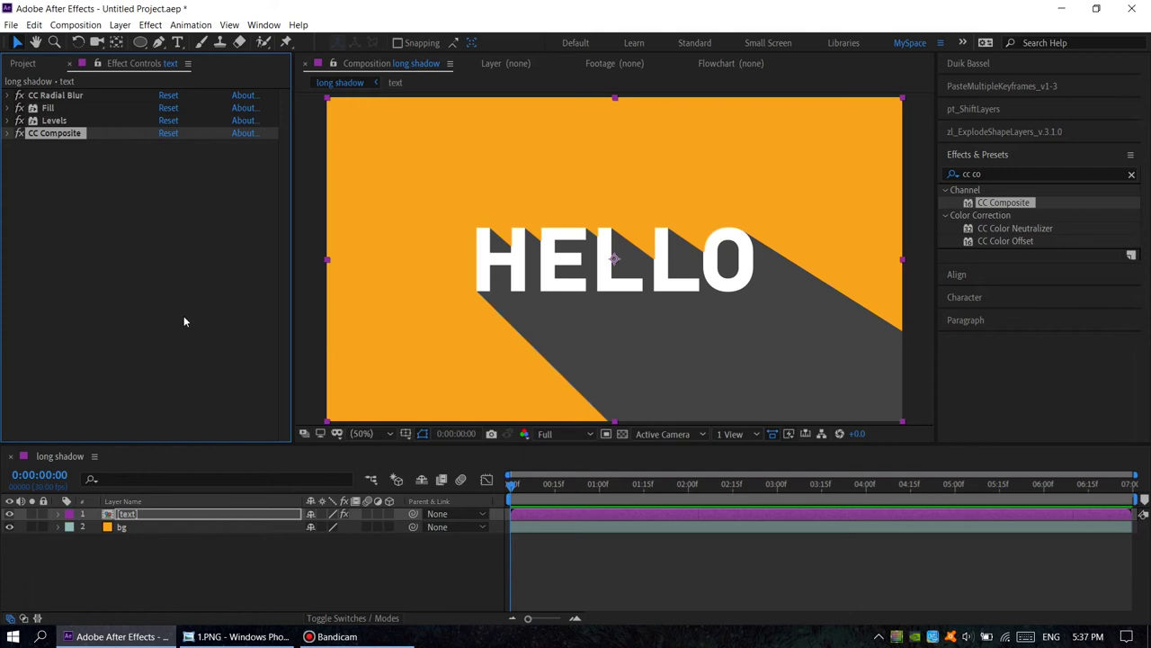
Apply Linear Wipe to the text layer angled diagonally at −28°
{"action": "left_click", "coordinate": [989, 173]}
{"action": "type", "text": "linea"}
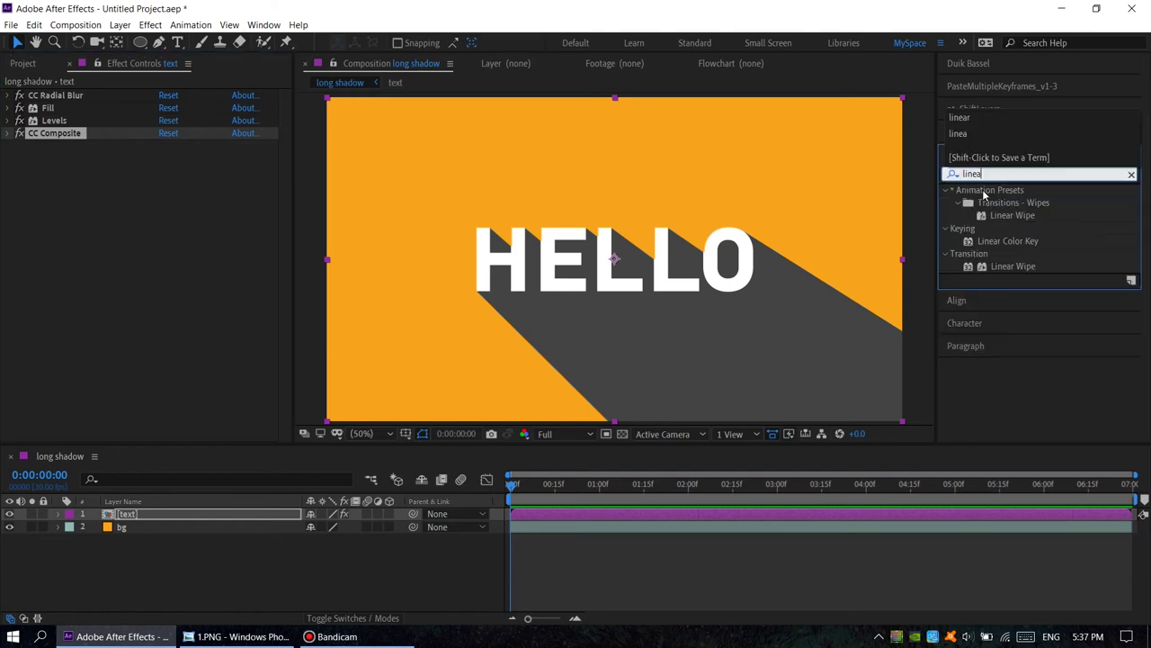
{"action": "left_click", "coordinate": [990, 241]}
{"action": "left_click_drag", "start_coordinate": [998, 266], "coordinate": [321, 276]}
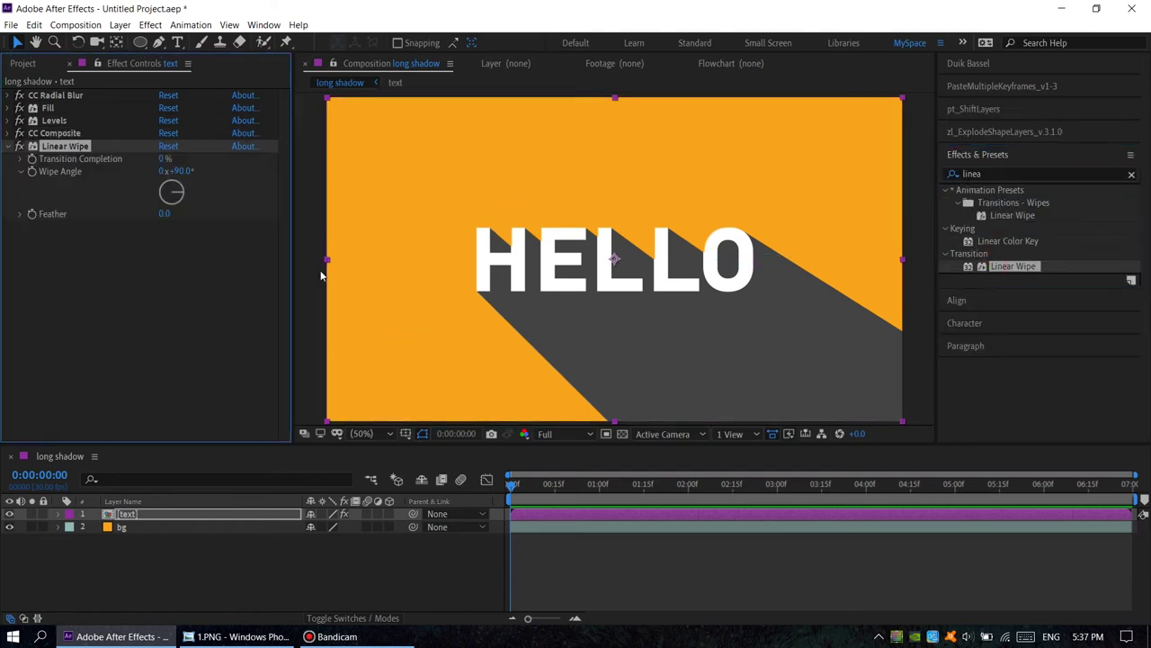
{"action": "left_click_drag", "start_coordinate": [169, 190], "coordinate": [256, 227]}
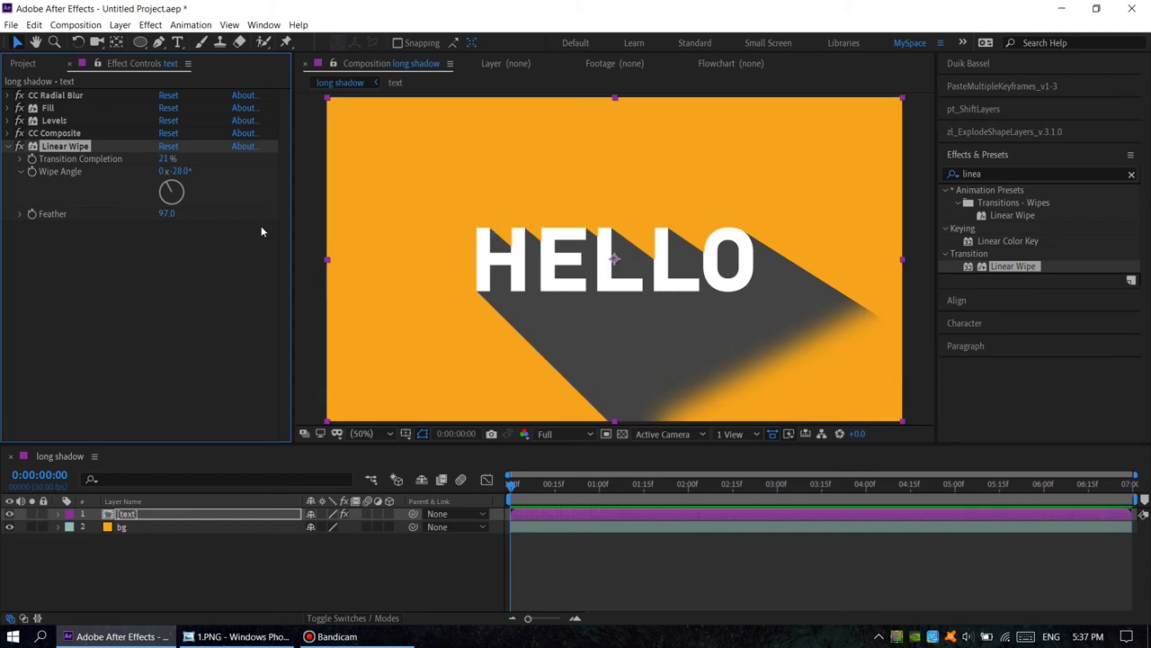
Set the wipe's Feather to 250 and Transition Completion to 26%
{"action": "left_click", "coordinate": [167, 213]}
{"action": "type", "text": "250"}
{"action": "key", "text": "Return"}
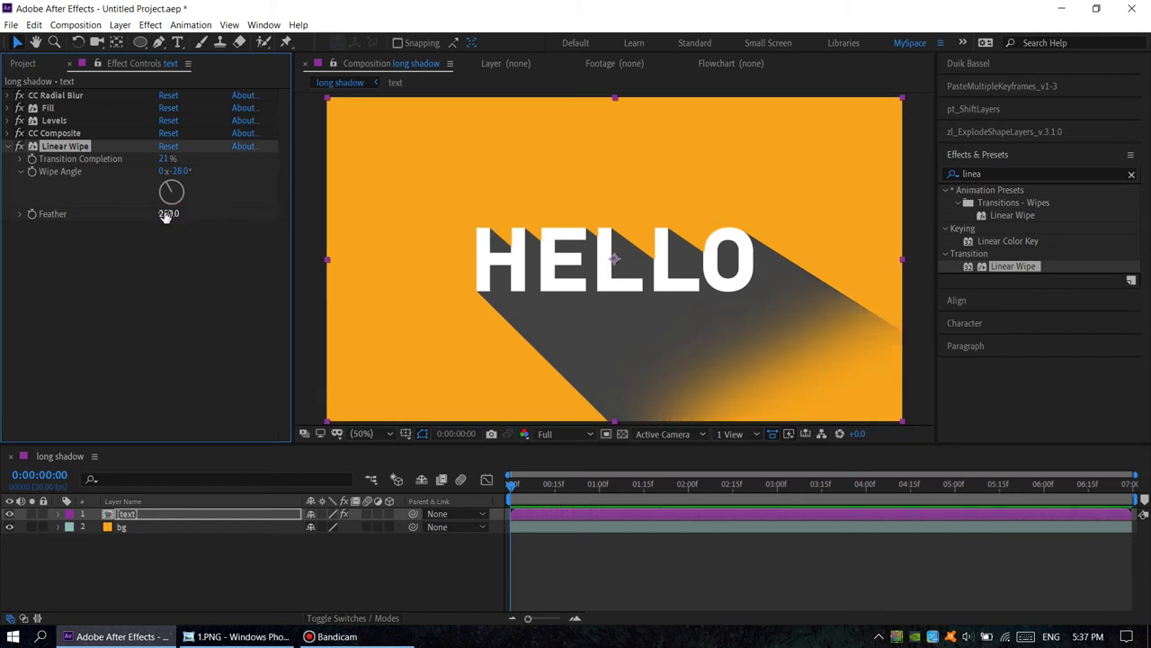
{"action": "left_click", "coordinate": [167, 159]}
{"action": "left_click_drag", "start_coordinate": [174, 159], "coordinate": [214, 168]}
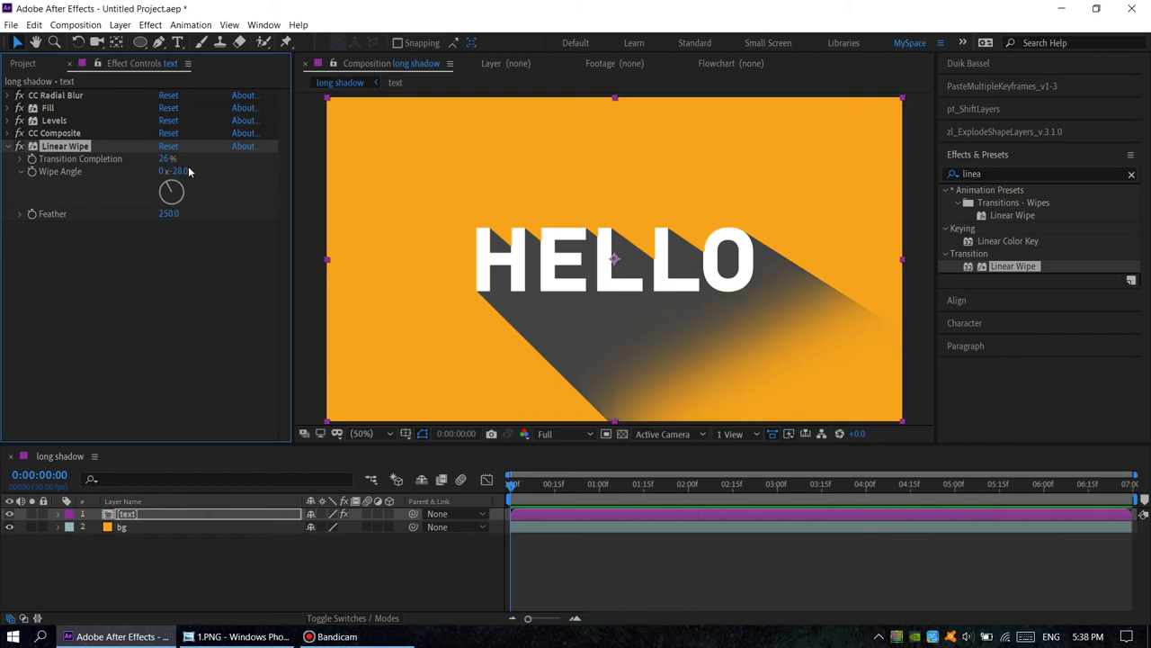
{"action": "left_click", "coordinate": [169, 214]}
{"action": "left_click", "coordinate": [171, 295]}
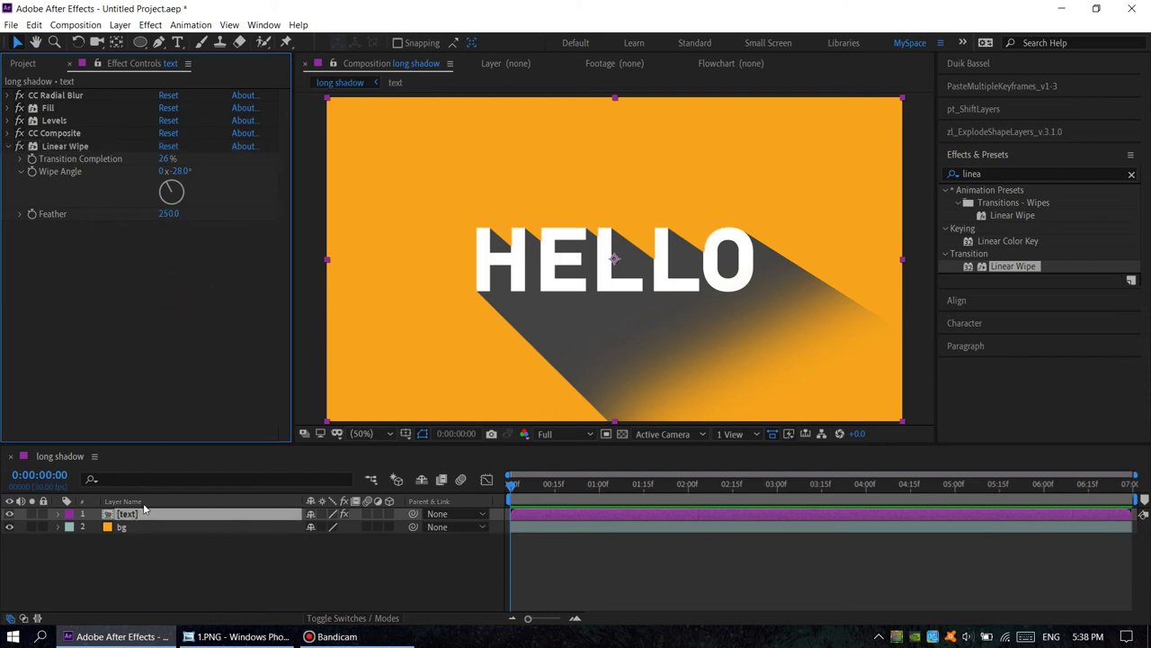
Change the Fill colour to darker orange #CD8917 and open the text precomposition
{"action": "left_click", "coordinate": [19, 107]}
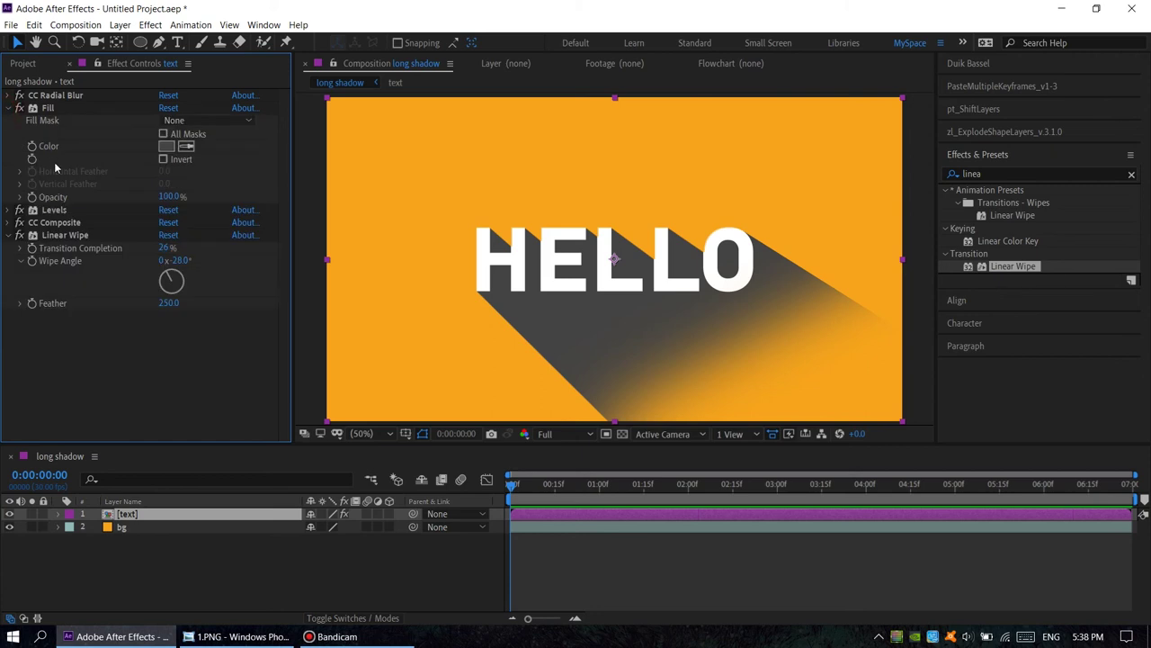
{"action": "left_click", "coordinate": [184, 147]}
{"action": "left_click", "coordinate": [390, 170]}
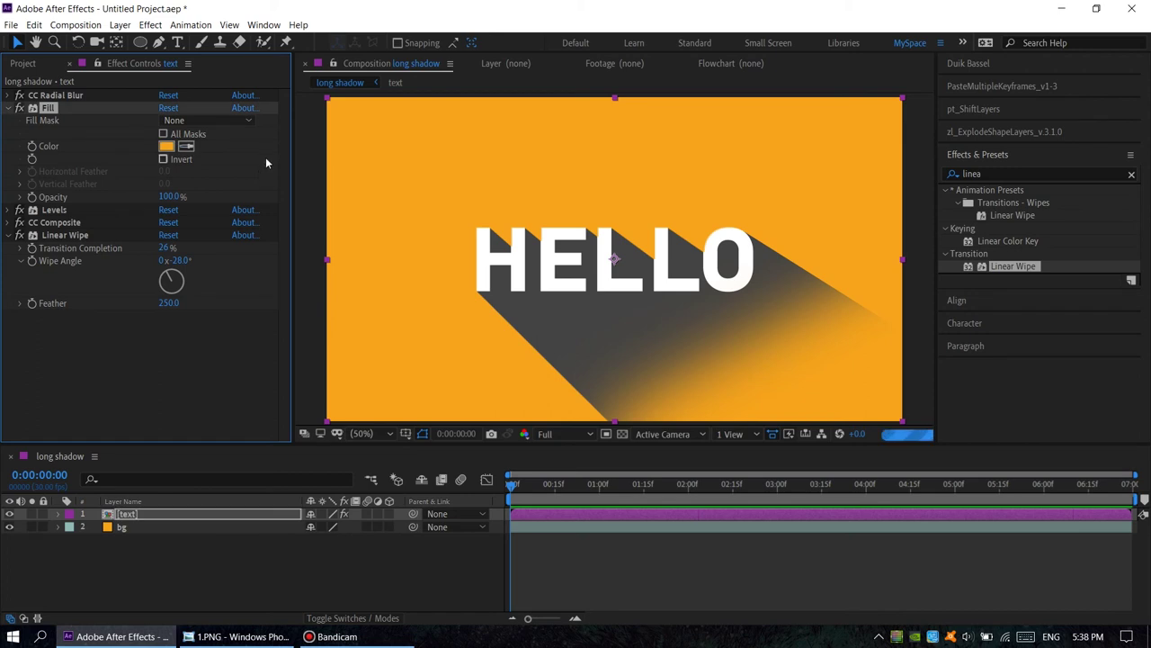
{"action": "left_click", "coordinate": [165, 146]}
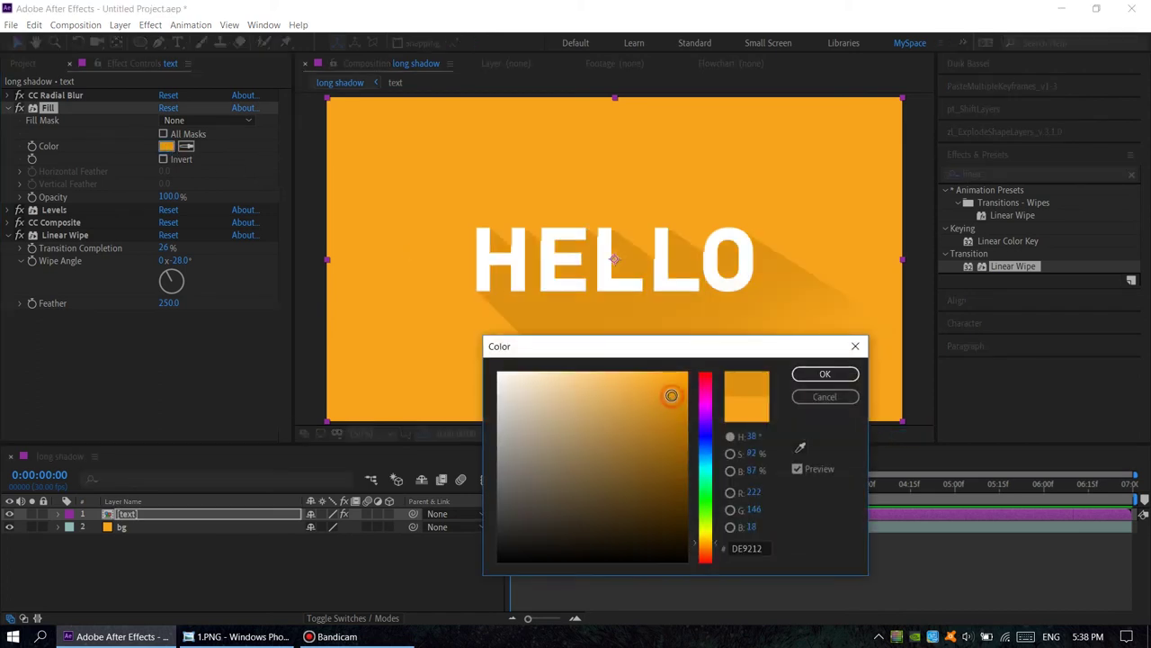
{"action": "left_click", "coordinate": [667, 400]}
{"action": "left_click_drag", "start_coordinate": [664, 352], "coordinate": [279, 268]}
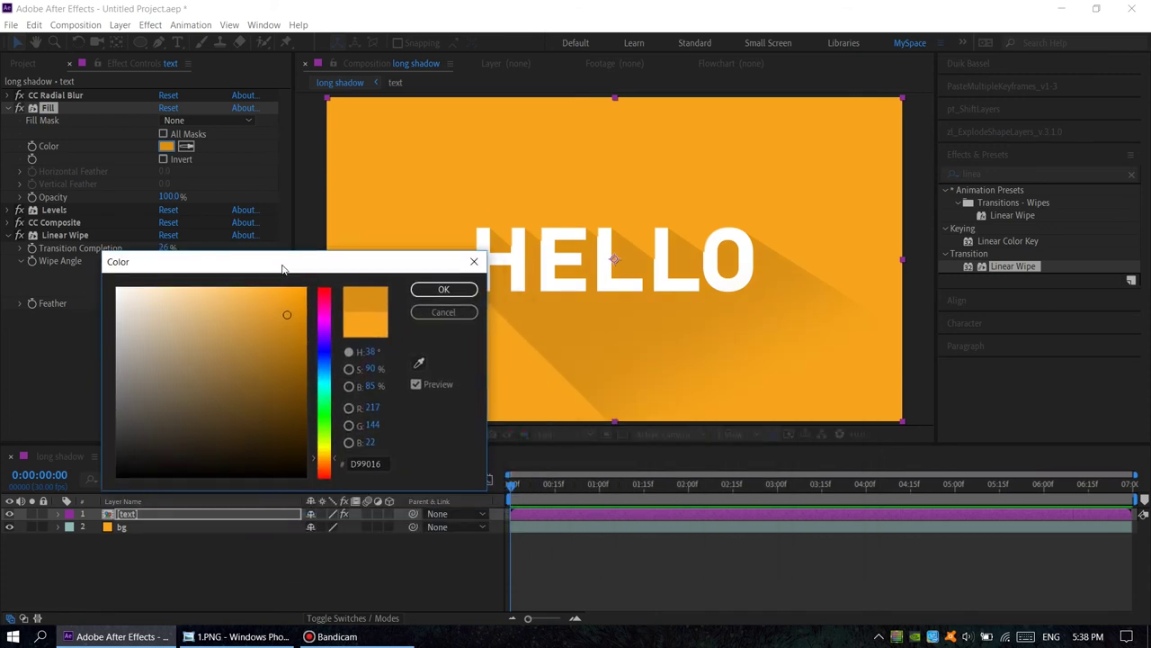
{"action": "left_click", "coordinate": [284, 324]}
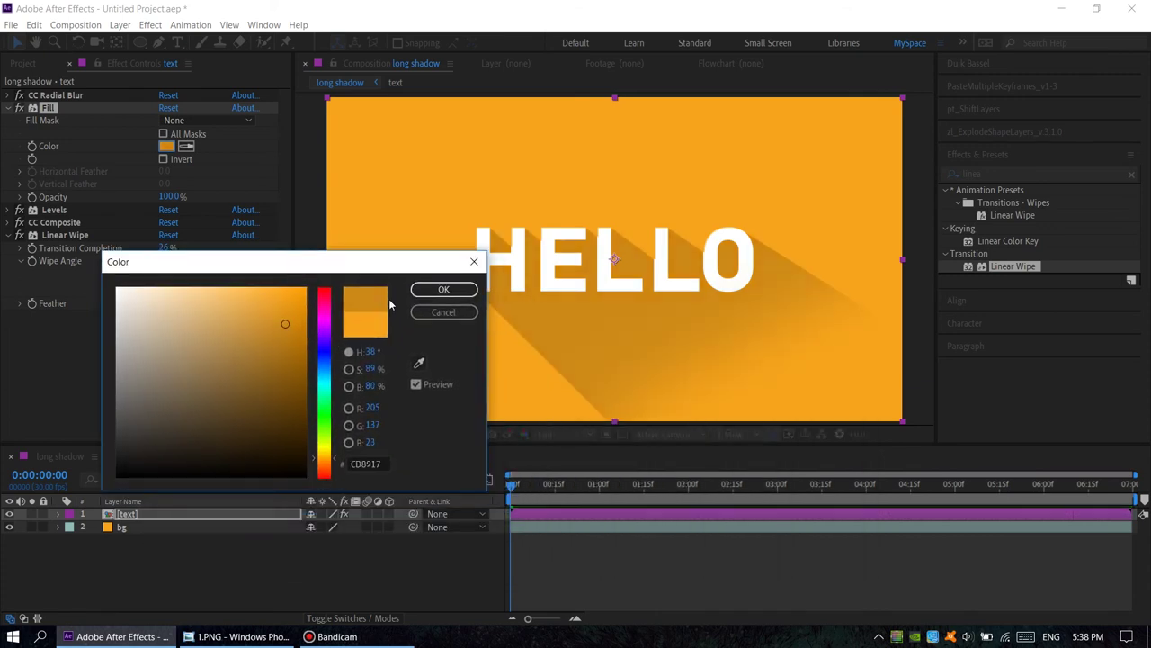
{"action": "left_click", "coordinate": [440, 289]}
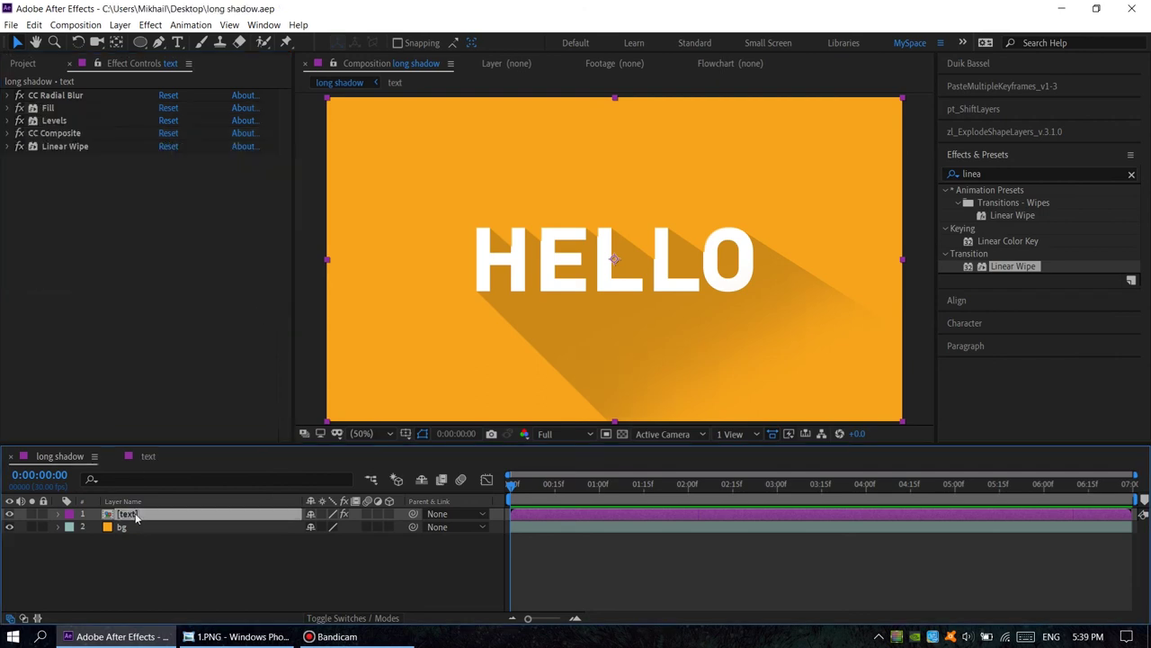
{"action": "double_click", "coordinate": [136, 514]}
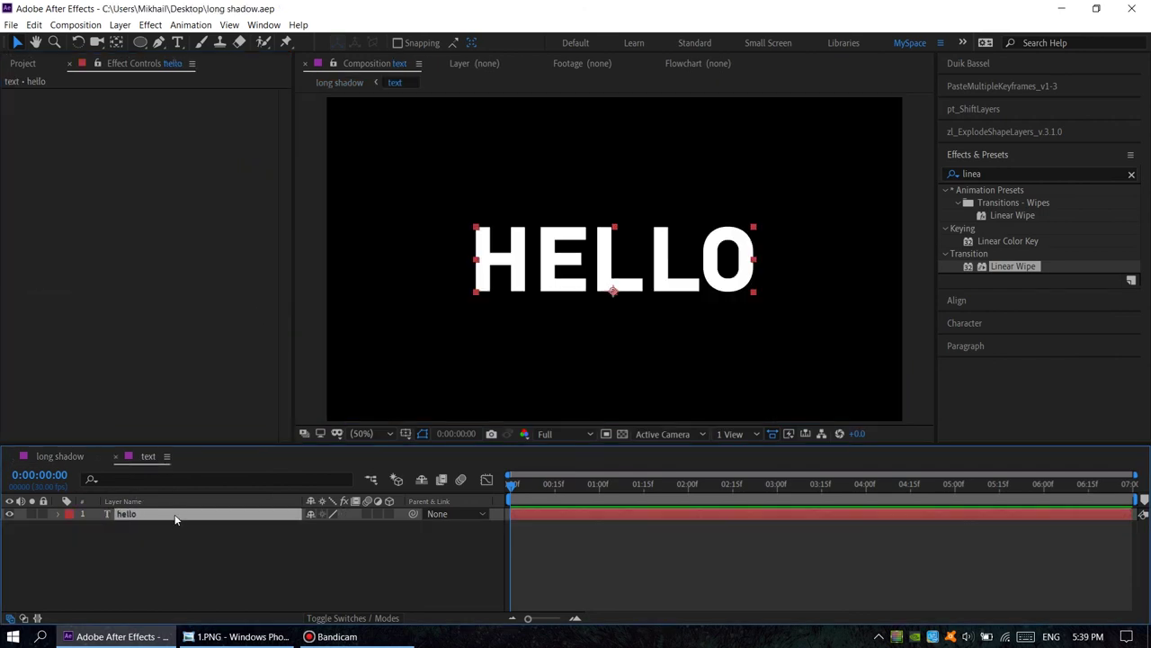
Add an Opacity animator to the HELLO text layer and set its opacity to 0%
{"action": "left_click", "coordinate": [58, 514]}
{"action": "left_click", "coordinate": [397, 527]}
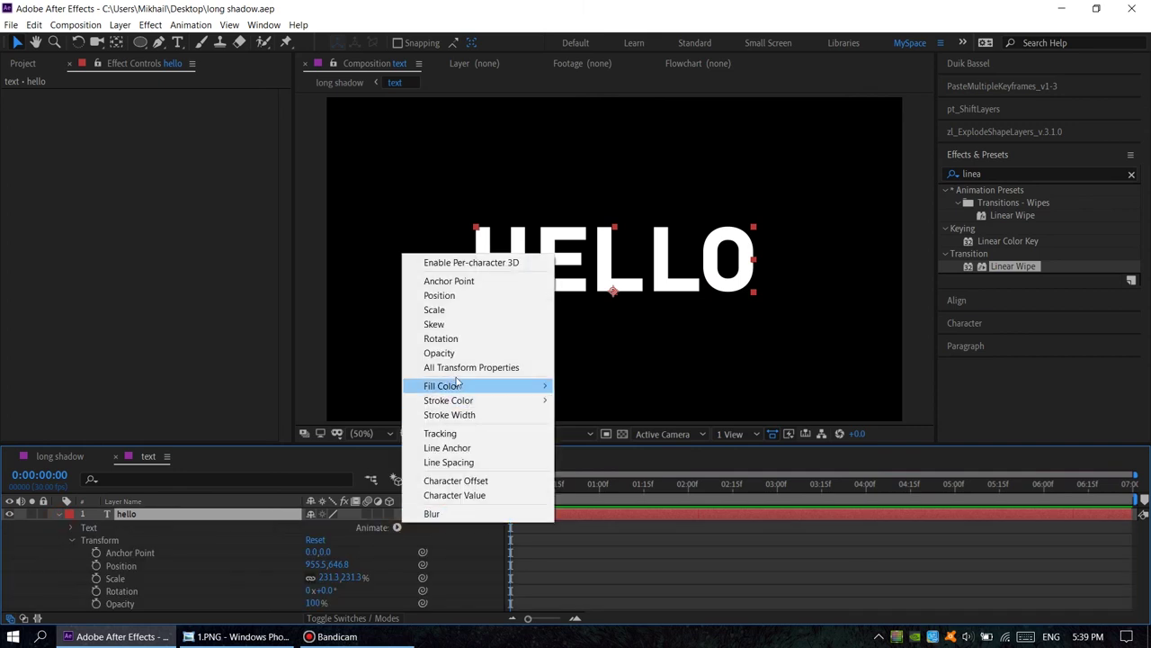
{"action": "left_click", "coordinate": [439, 353]}
{"action": "scroll", "coordinate": [351, 508], "scroll_direction": "down", "scroll_amount": 1}
{"action": "left_click_drag", "start_coordinate": [313, 565], "coordinate": [100, 557]}
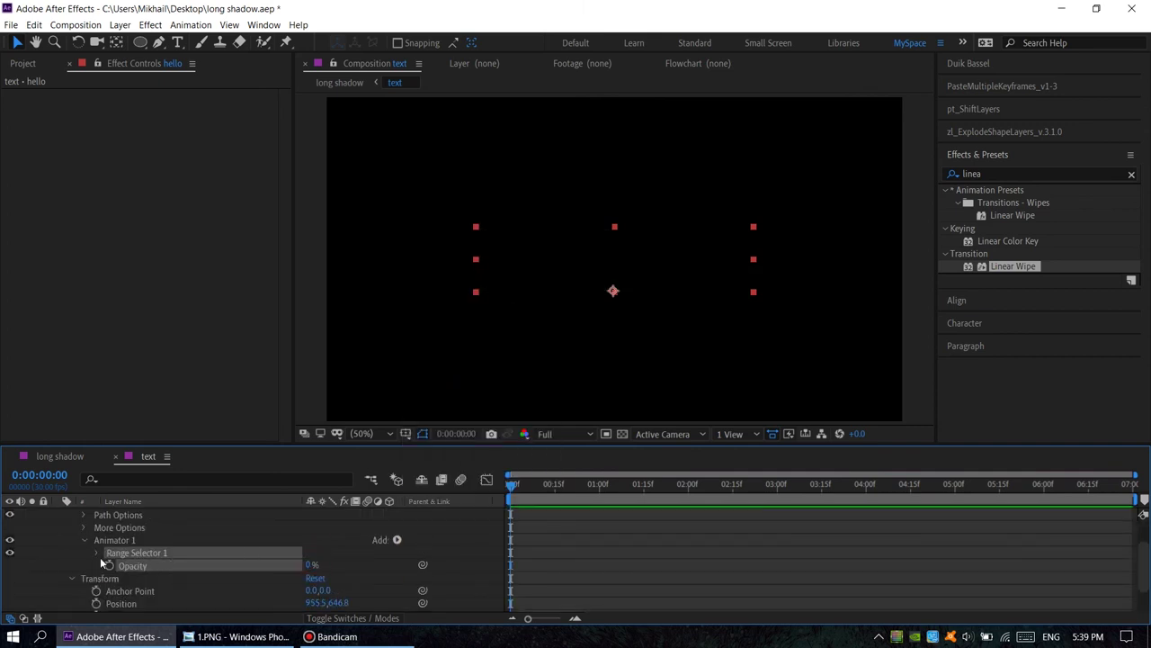
Keyframe the Range Selector Start, reaching 100 at frame 14
{"action": "left_click", "coordinate": [97, 552]}
{"action": "left_click", "coordinate": [122, 565]}
{"action": "left_click", "coordinate": [552, 484]}
{"action": "left_click", "coordinate": [311, 564]}
{"action": "type", "text": "100"}
{"action": "key", "text": "Return"}
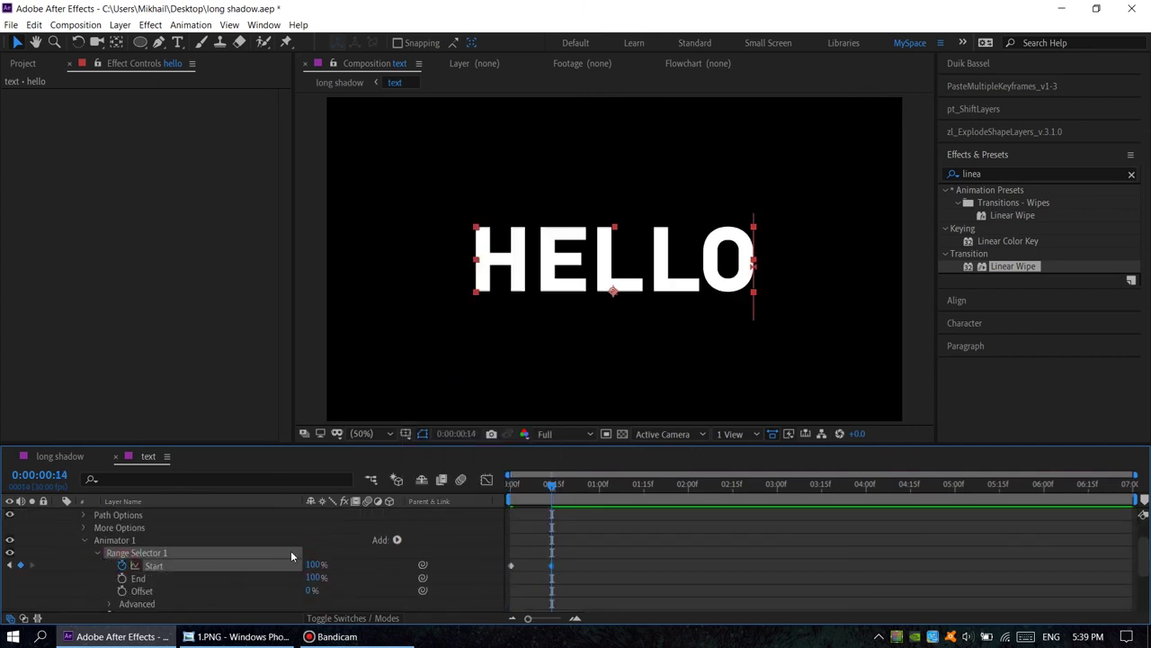
{"action": "scroll", "coordinate": [225, 558], "scroll_direction": "down", "scroll_amount": 3}
{"action": "left_click", "coordinate": [110, 522]}
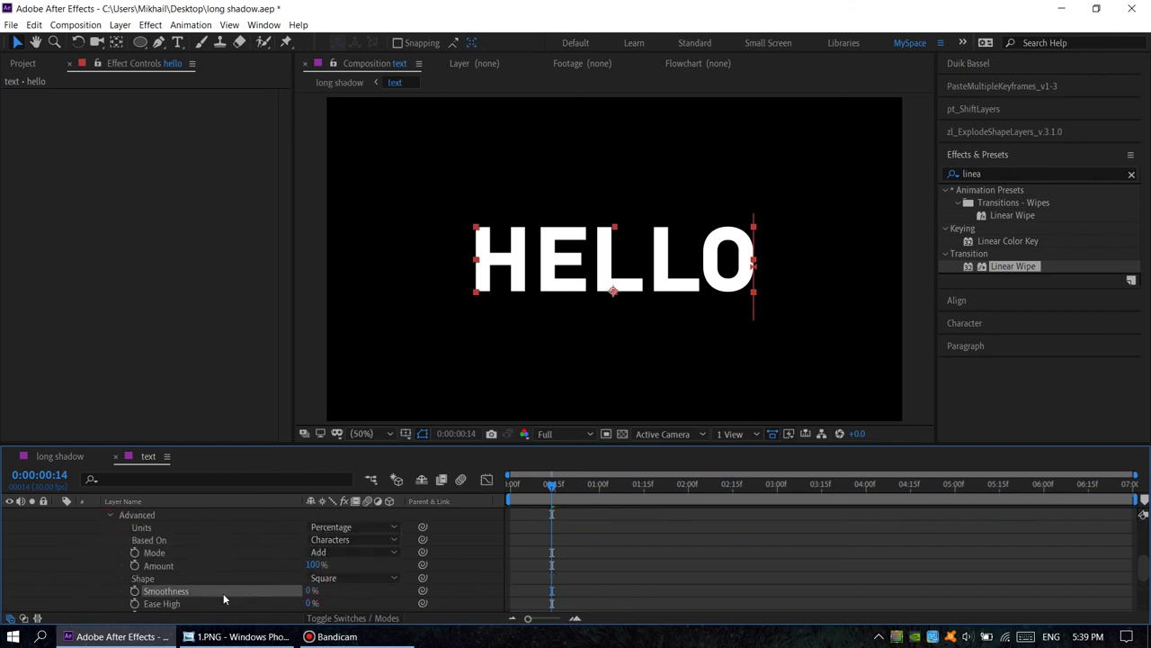
Check that HELLO fades in, then preview it in the long shadow composition
{"action": "scroll", "coordinate": [224, 576], "scroll_direction": "up", "scroll_amount": 5}
{"action": "left_click", "coordinate": [58, 513]}
{"action": "left_click", "coordinate": [511, 492]}
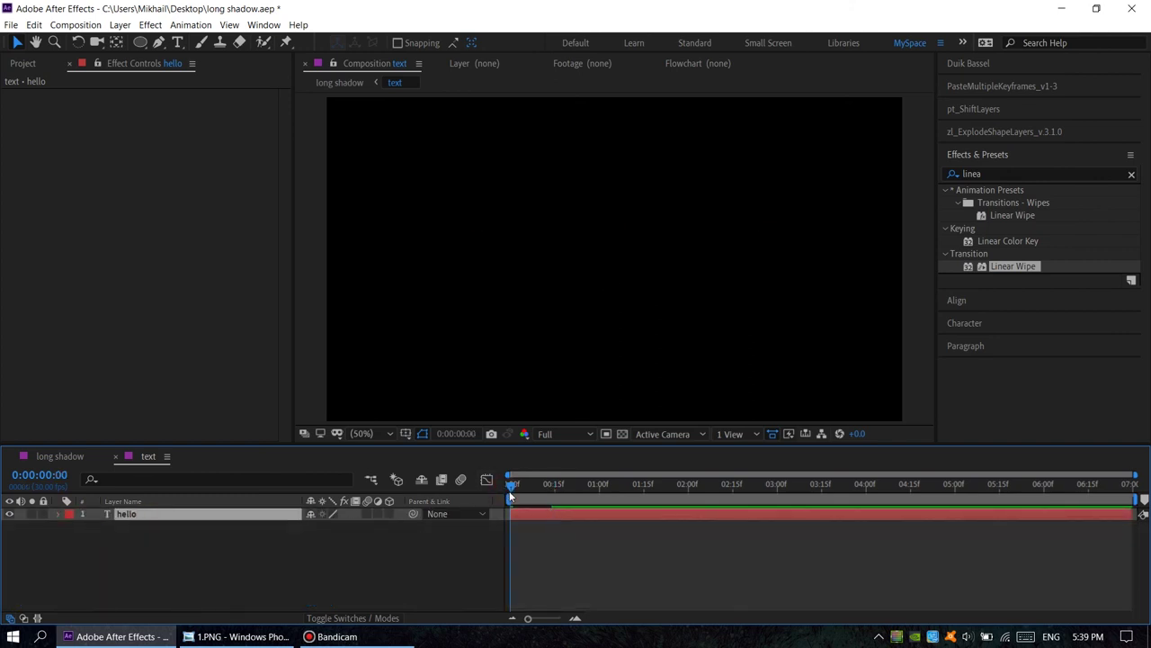
{"action": "left_click", "coordinate": [581, 484]}
{"action": "left_click", "coordinate": [59, 456]}
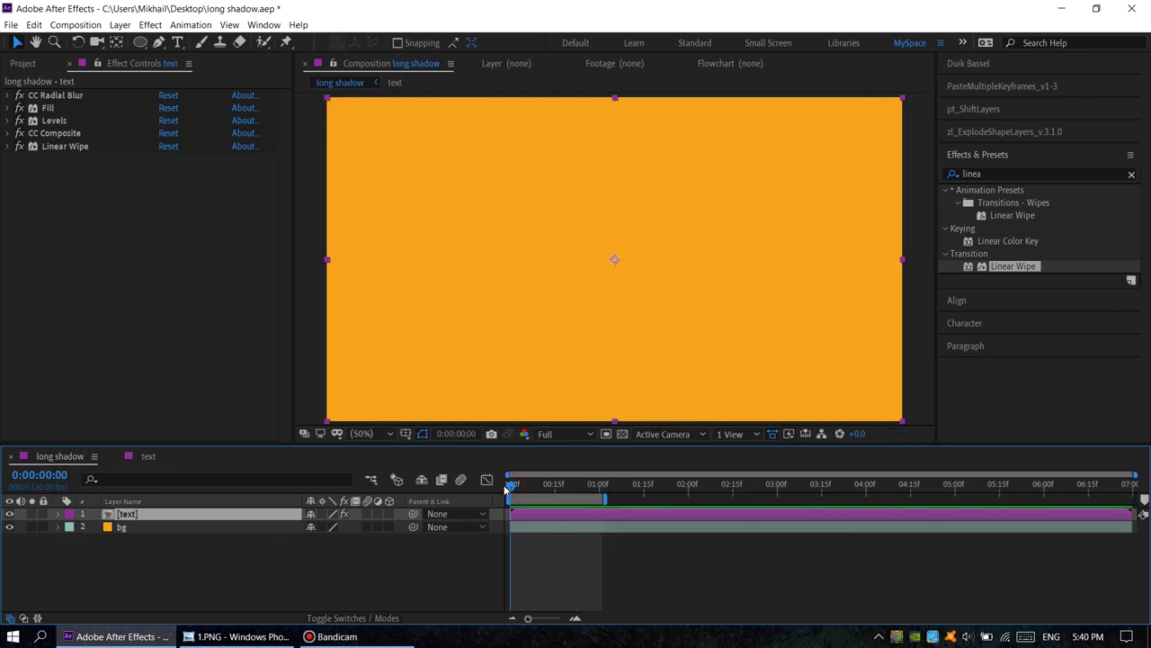
{"action": "key", "text": "space"}
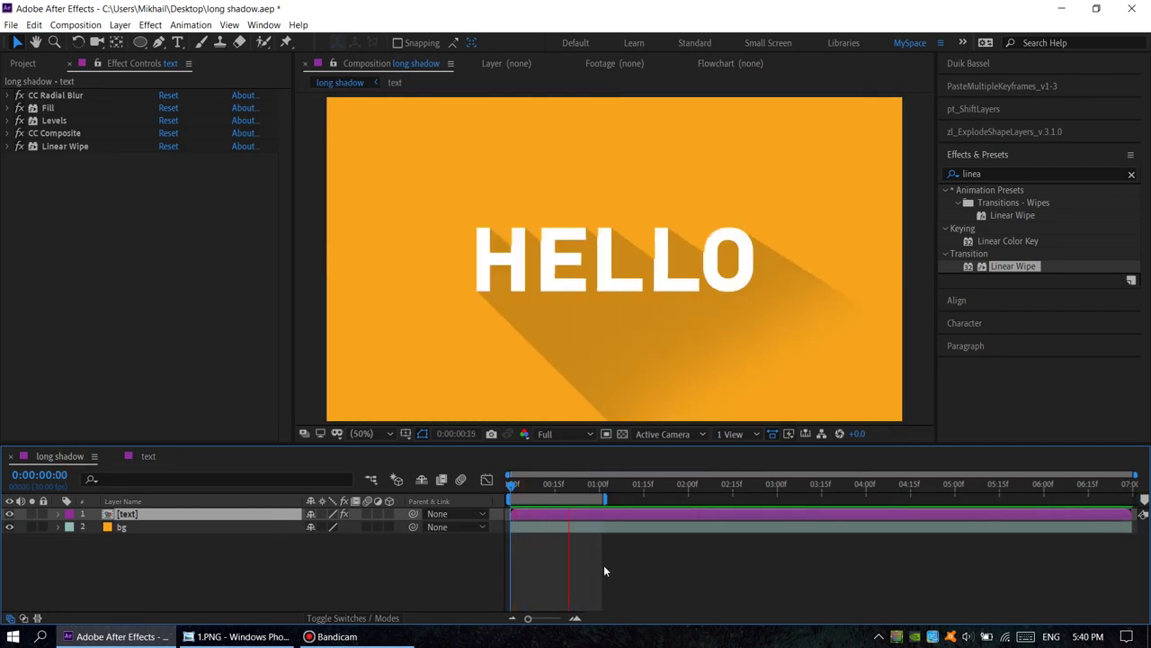
Stop the preview and select all five effects, from CC Radial Blur to Linear Wipe
{"action": "left_click", "coordinate": [47, 101]}
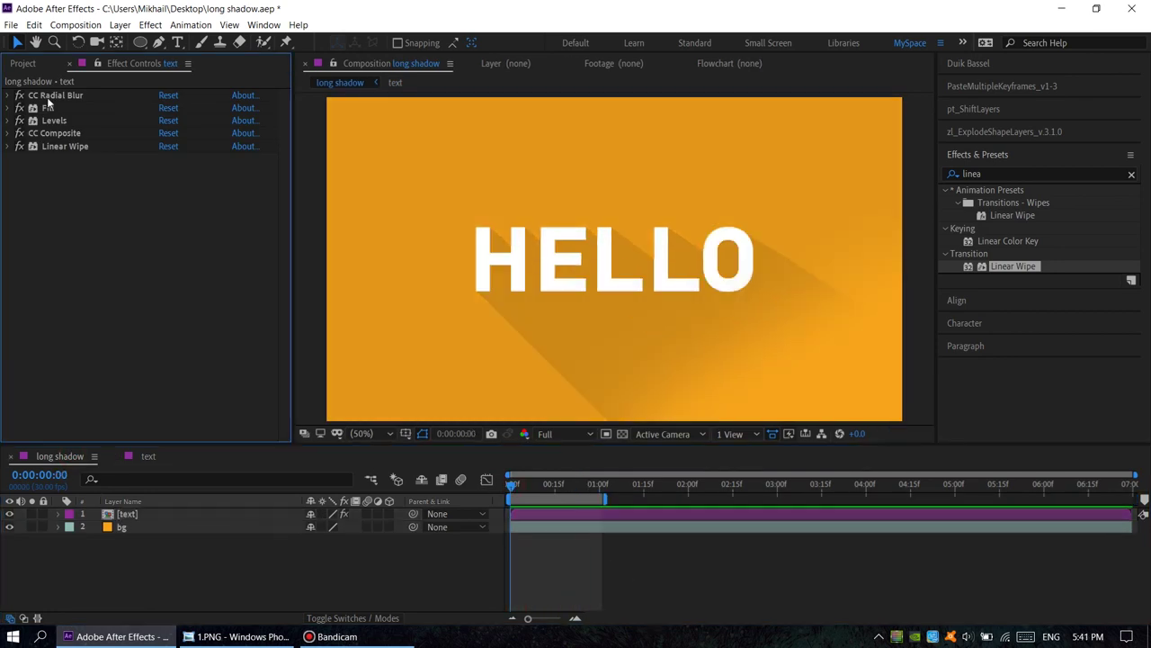
{"action": "left_click", "coordinate": [48, 99]}
{"action": "left_click", "coordinate": [56, 145], "text": "shift"}
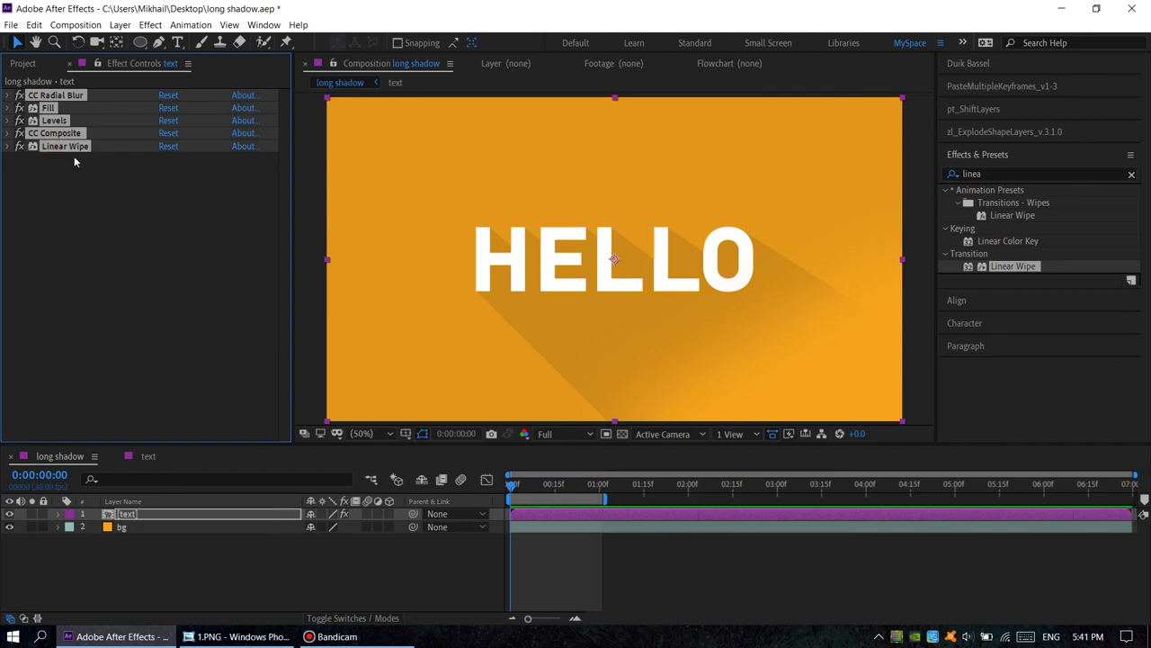
Save the selected effects as an animation preset named 'long shadow'
{"action": "left_click", "coordinate": [191, 25]}
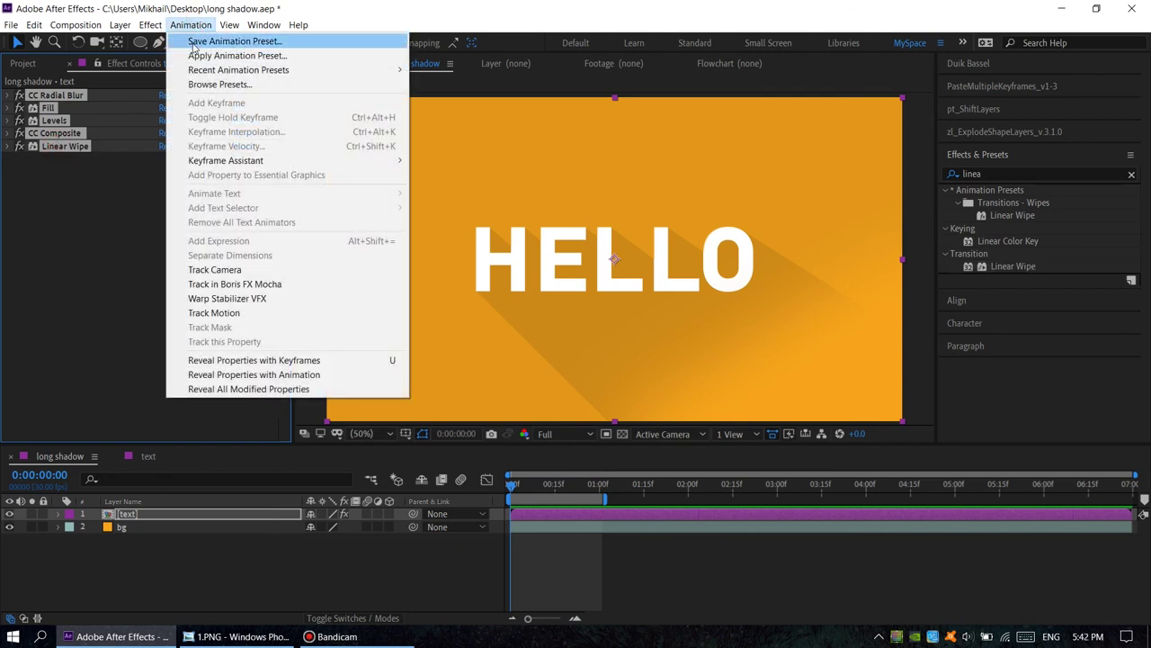
{"action": "left_click", "coordinate": [212, 36]}
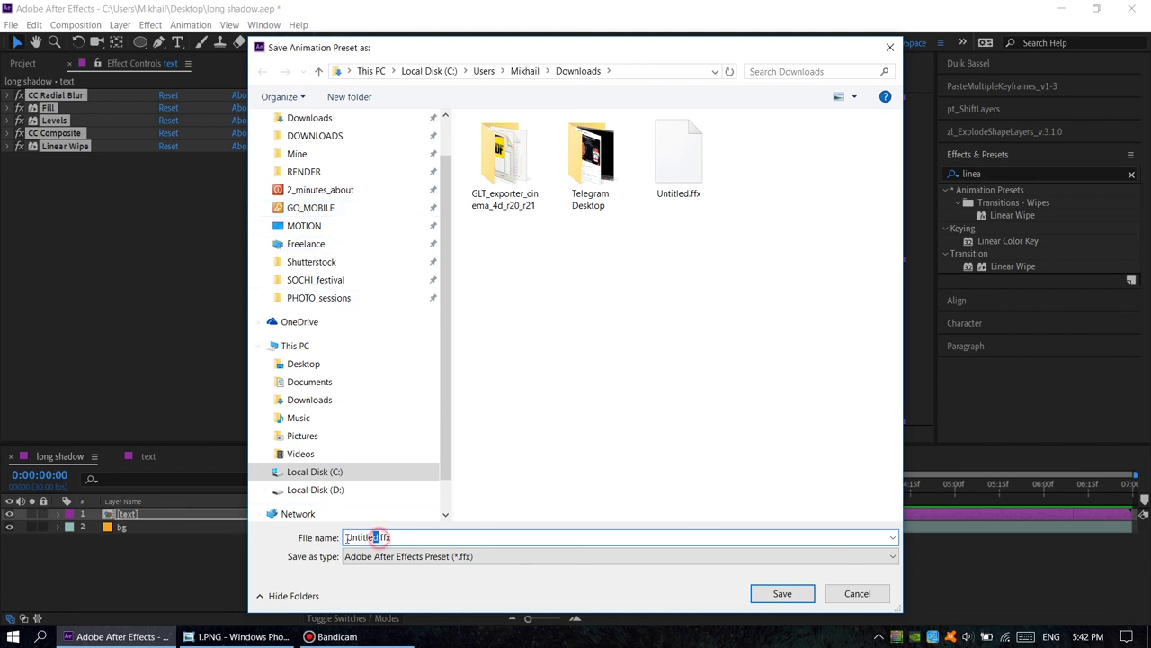
{"action": "double_click", "coordinate": [362, 537]}
{"action": "type", "text": "long shadow"}
{"action": "left_click", "coordinate": [782, 594]}
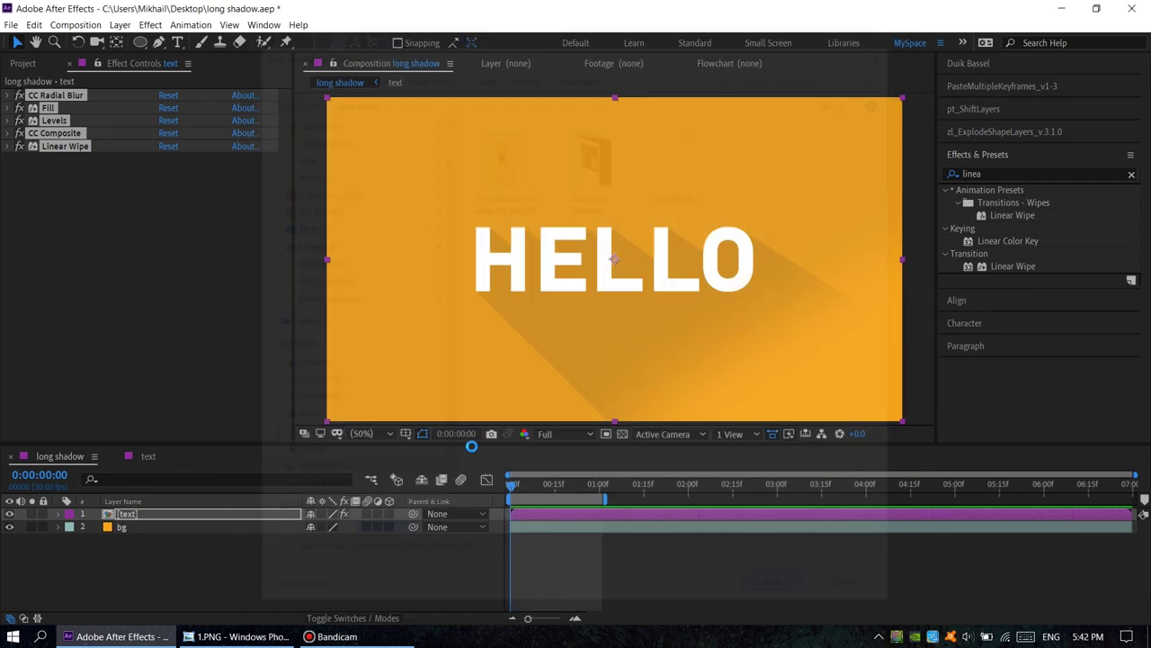
{"action": "left_click", "coordinate": [114, 264]}
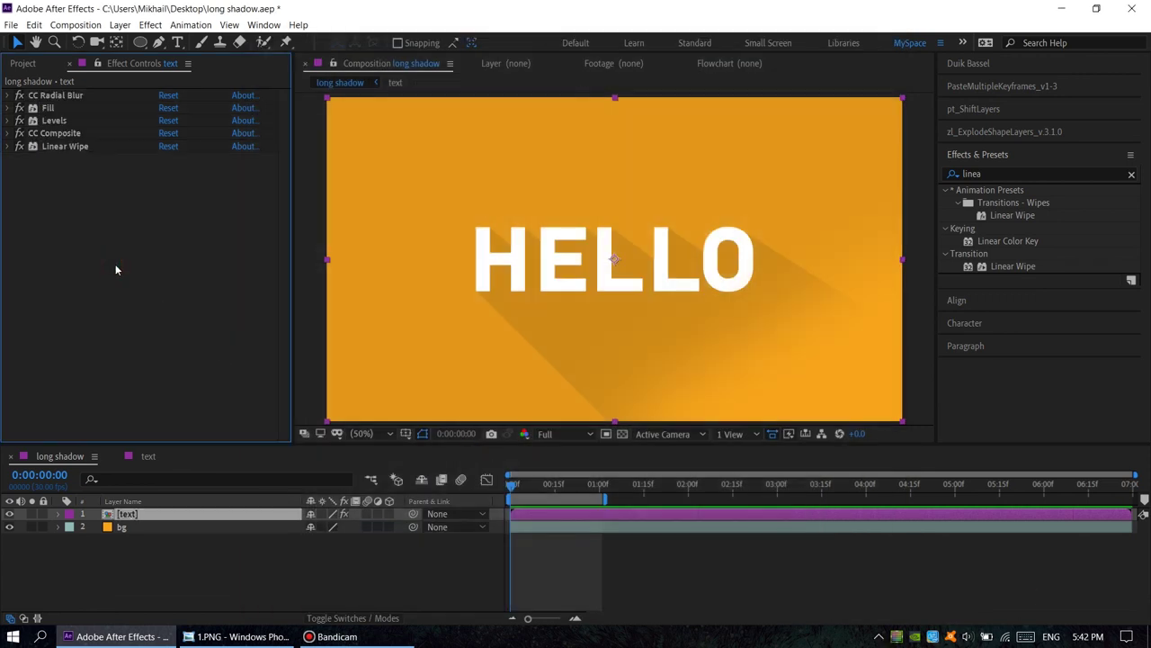